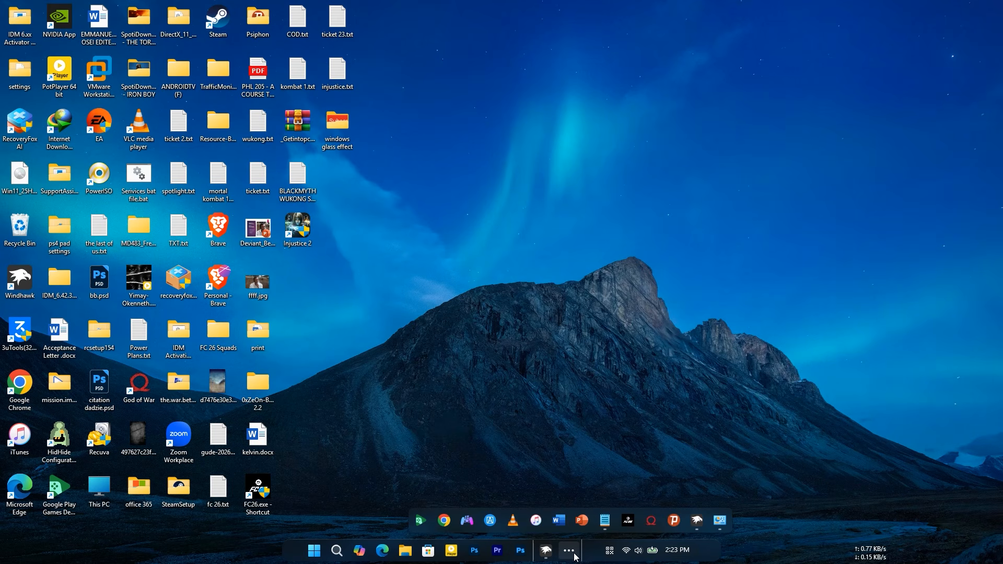
- Examine the taskbar's hidden tray icons and the quick settings flyout on the desktop
click(610, 550)
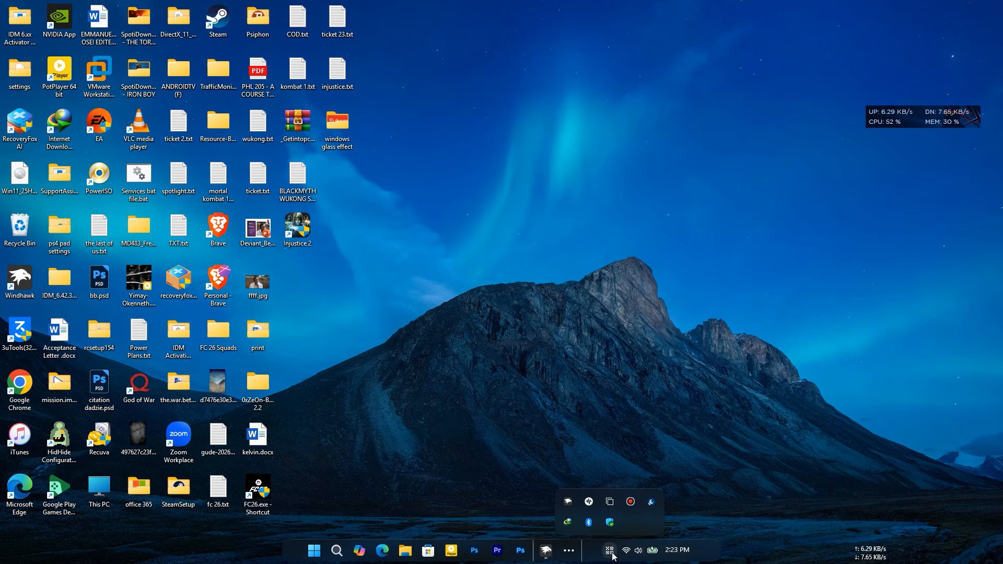
click(629, 554)
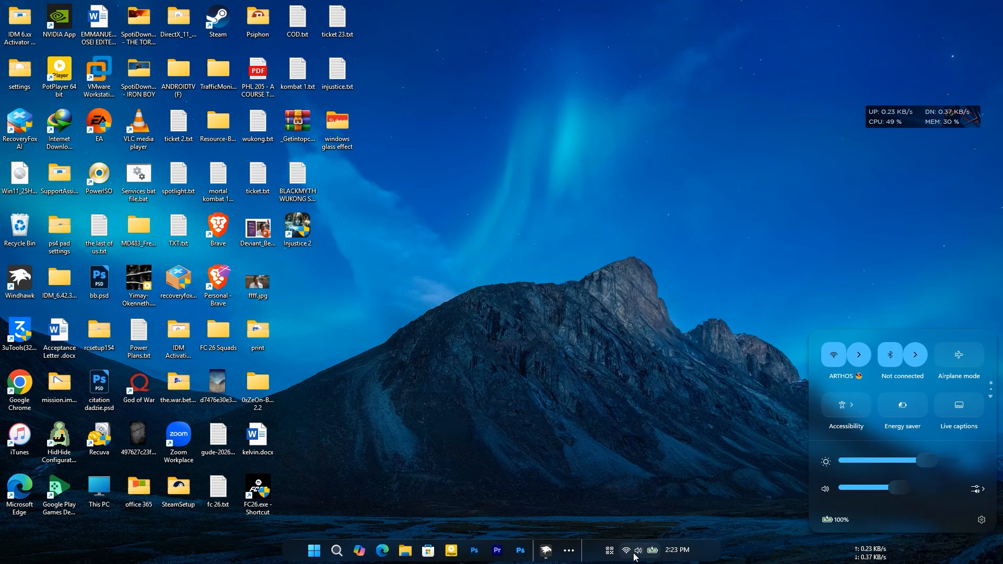
click(635, 368)
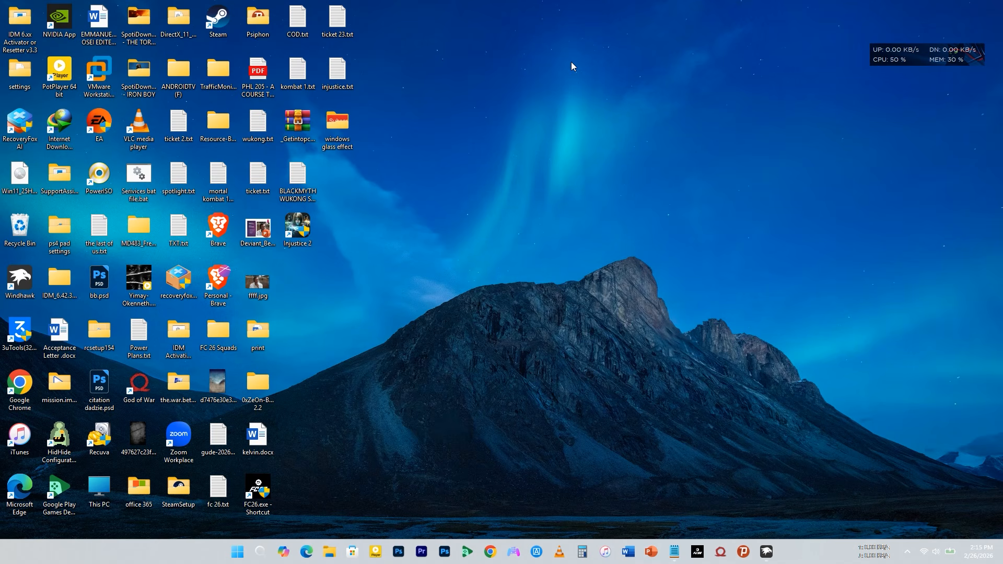
- Open the "windows glass effect" desktop folder and check how the Start menu looks before any mod is enabled
double_click(337, 124)
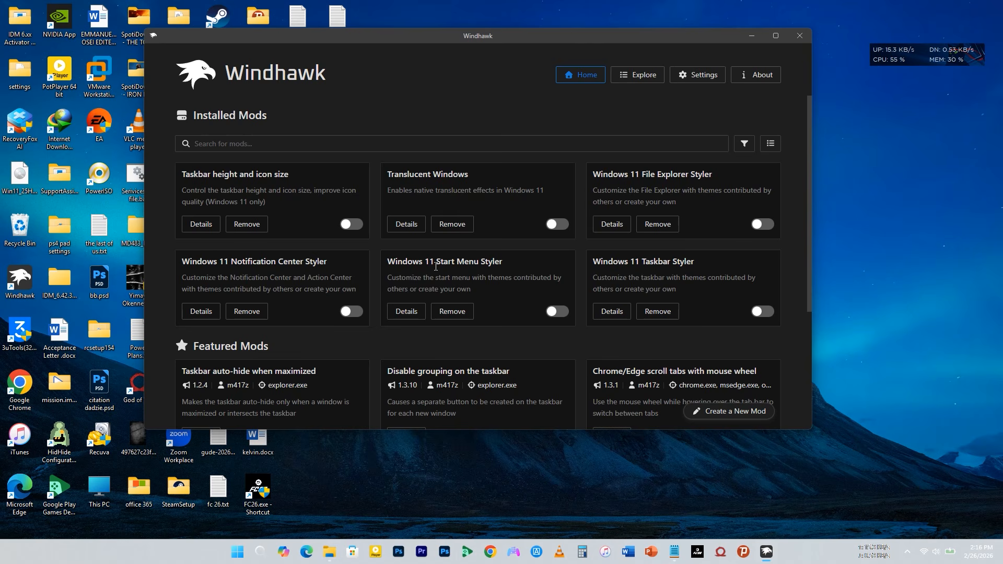
click(239, 558)
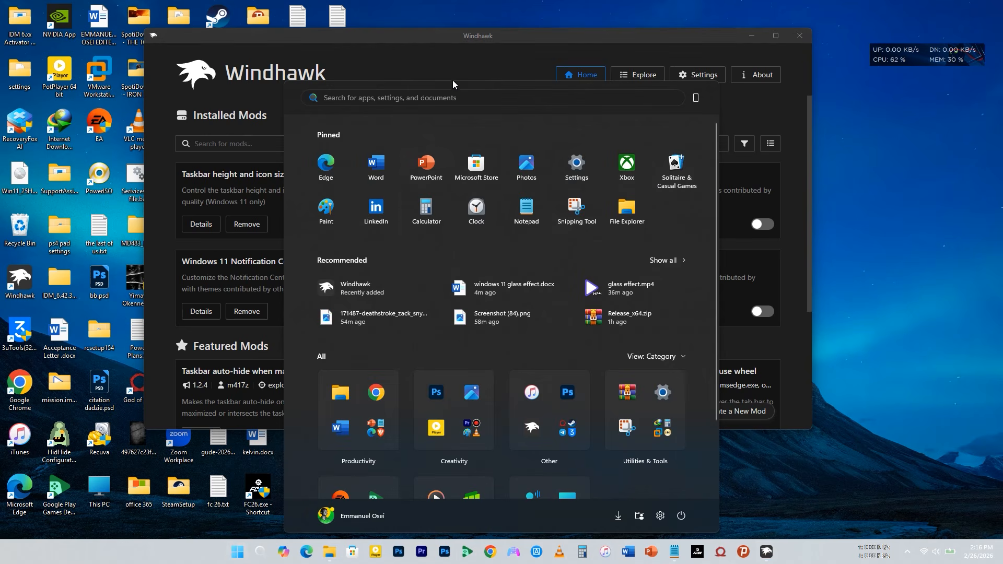
click(457, 58)
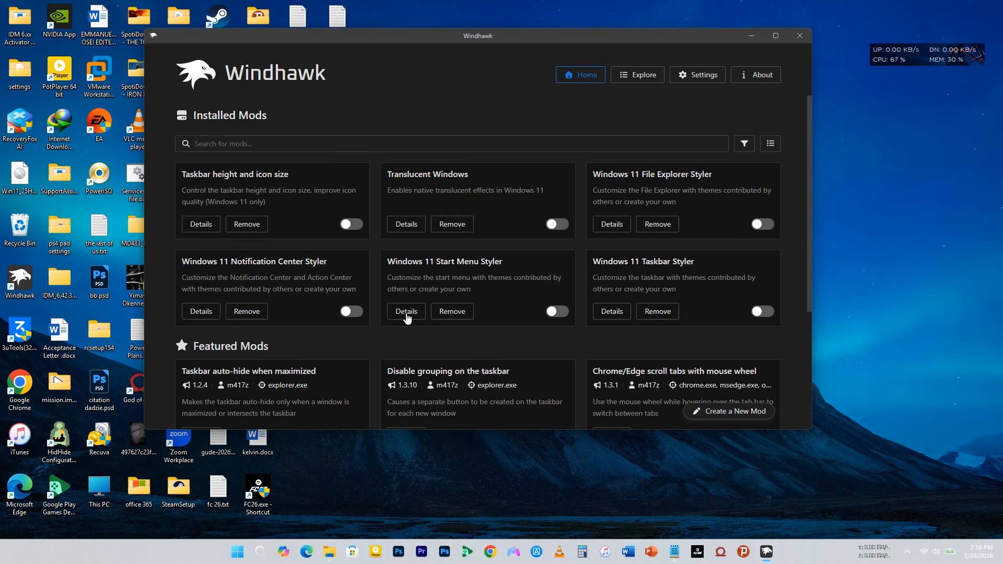
- Enable the Windows 11 Start Menu Styler mod with the theme "WindowGlass (for the redesigned Start menu)"
click(407, 314)
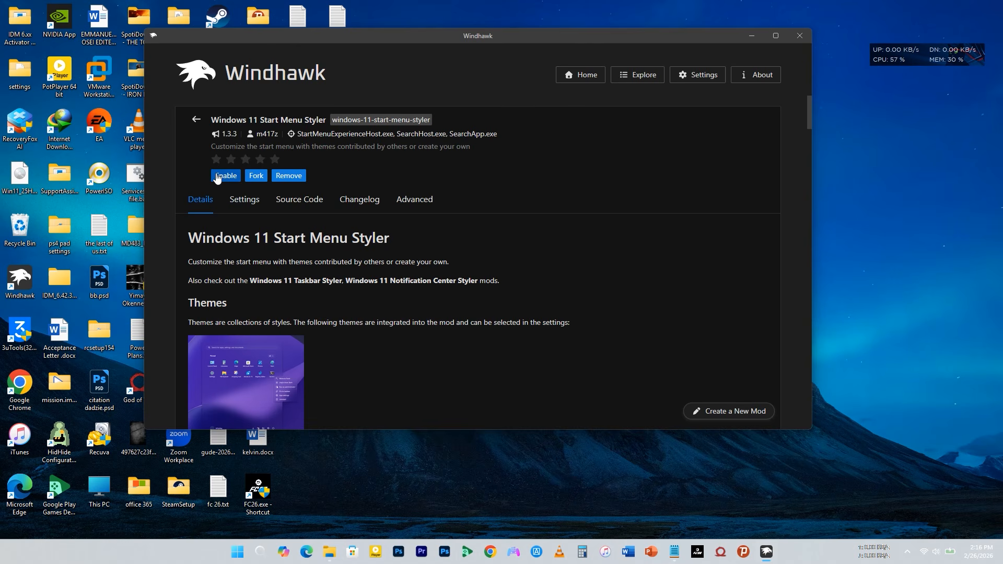
click(239, 203)
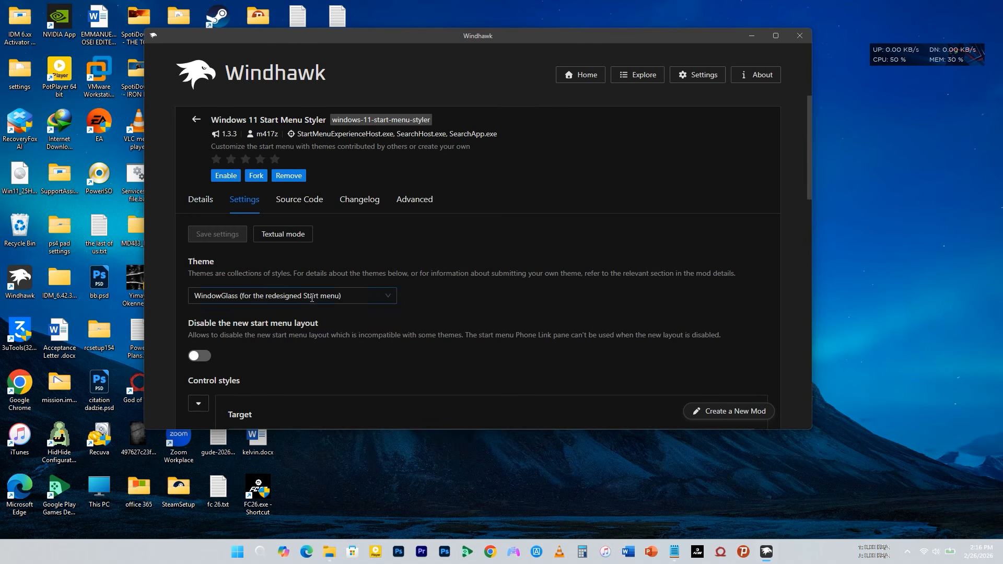
click(328, 296)
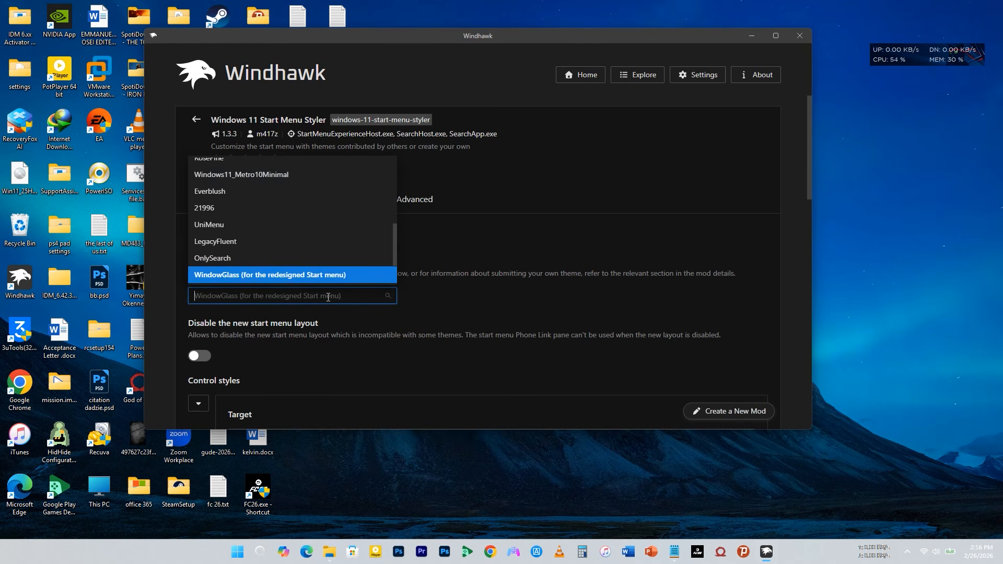
click(218, 269)
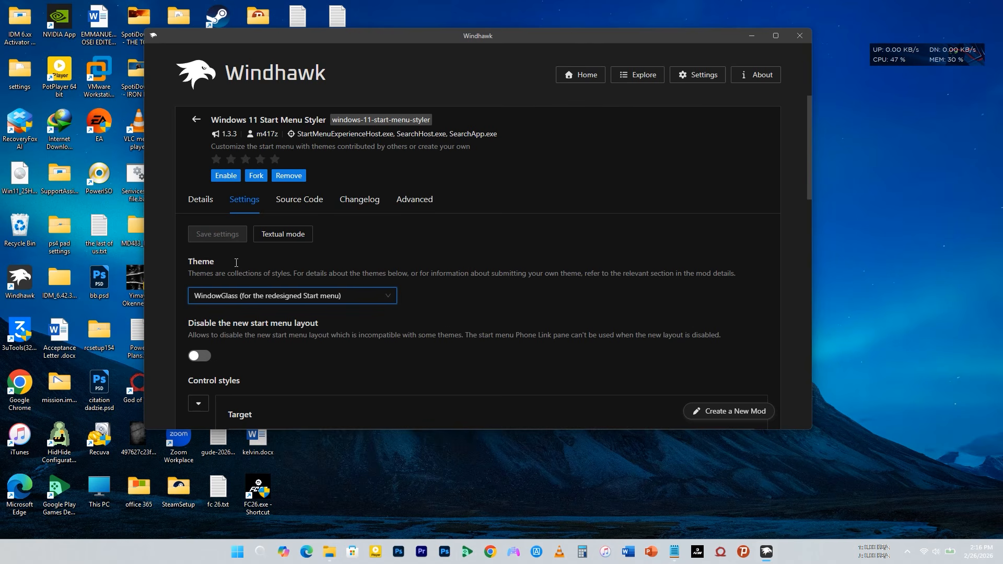
click(225, 177)
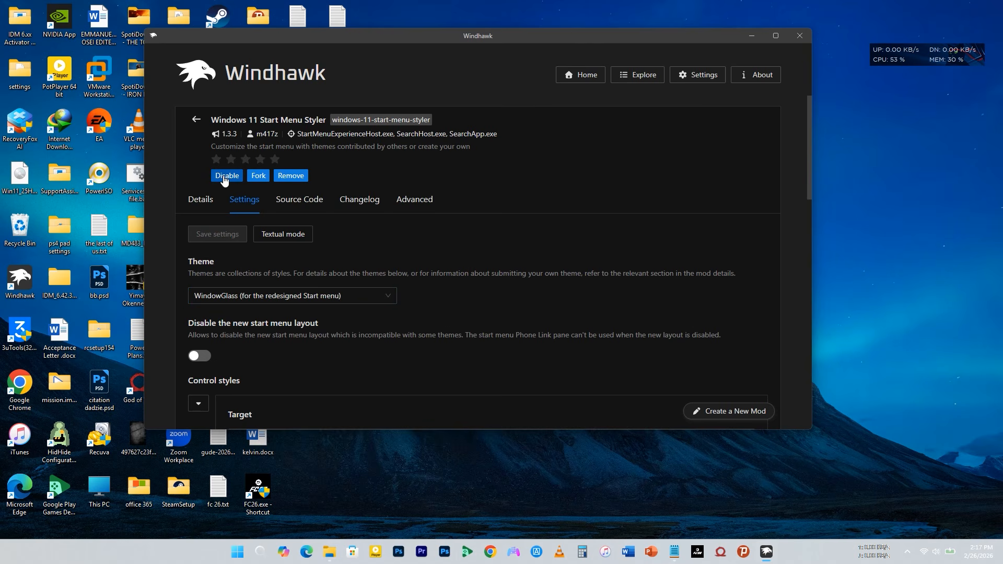
- Examine the Start menu with the mod enabled and return to the installed mods list
click(235, 555)
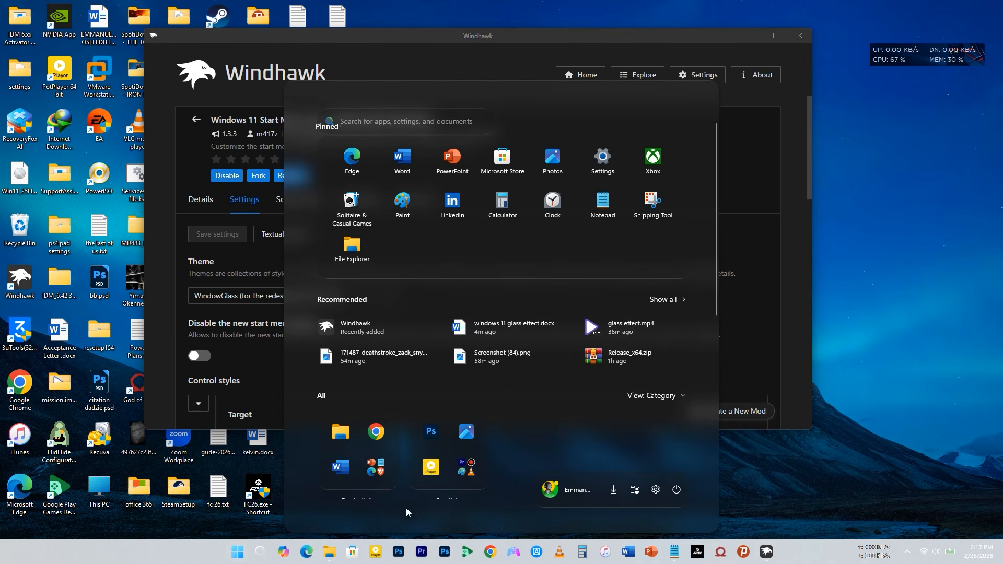
scroll(506, 336, down, 5)
scroll(506, 338, up, 4)
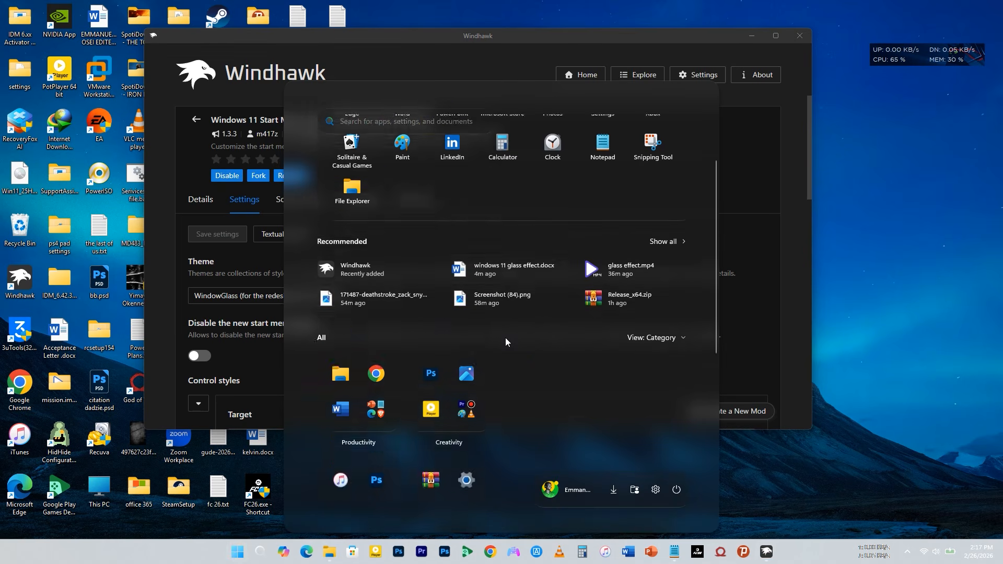
scroll(505, 338, up, 1)
scroll(527, 346, down, 1)
scroll(526, 346, up, 1)
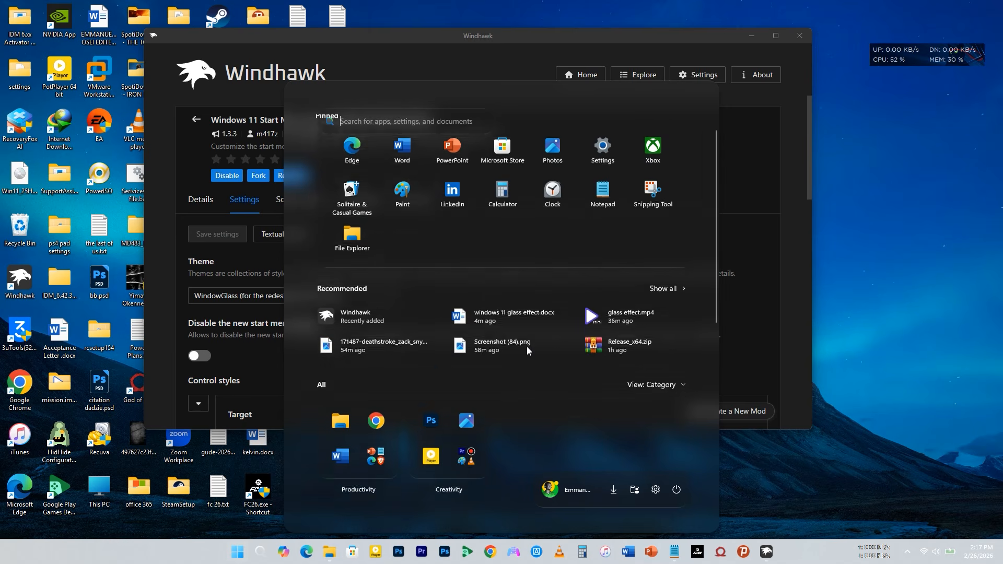
click(194, 124)
click(194, 123)
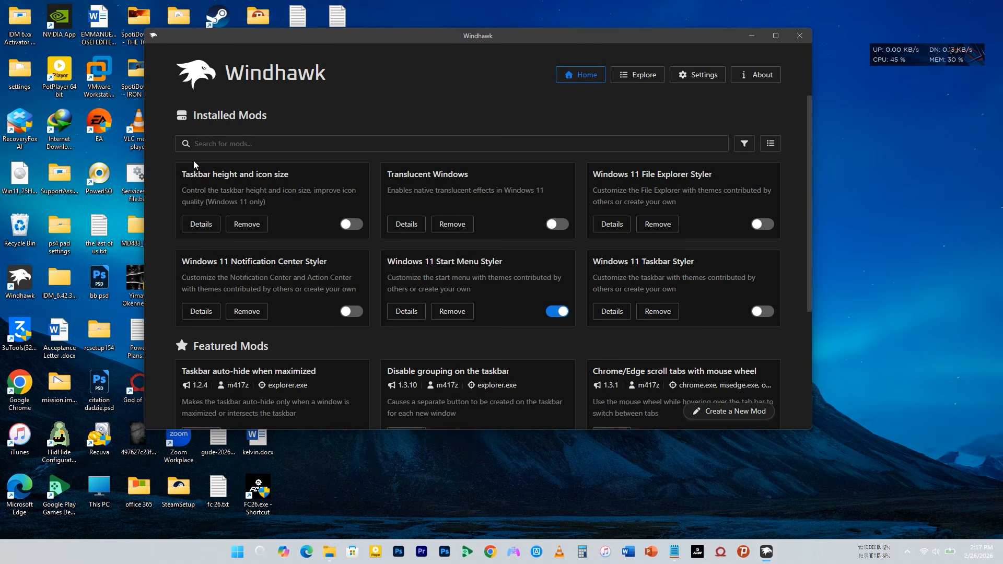
- Save WindowGlass as the theme of the Windows 11 Taskbar Styler mod and enable the mod
click(618, 313)
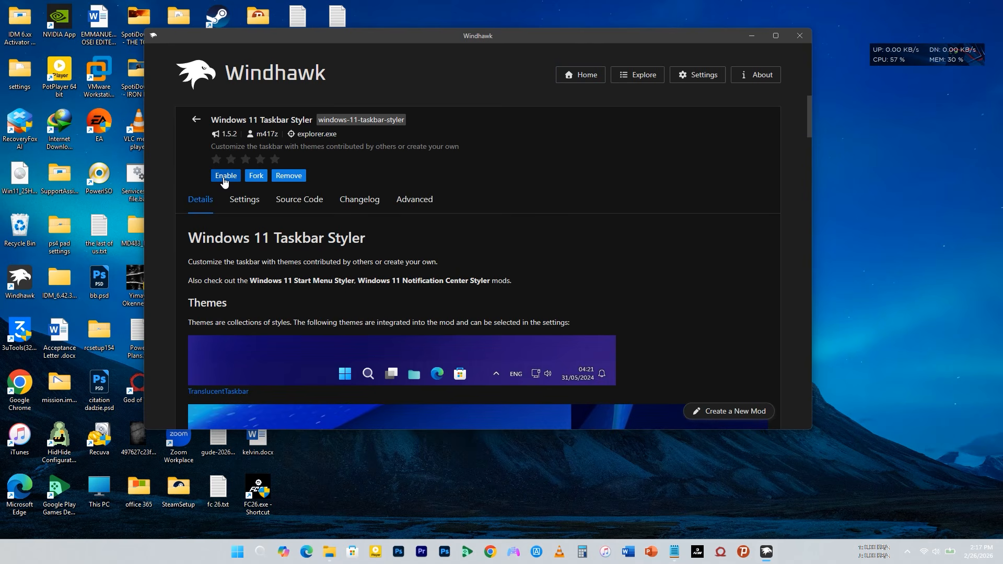
click(246, 204)
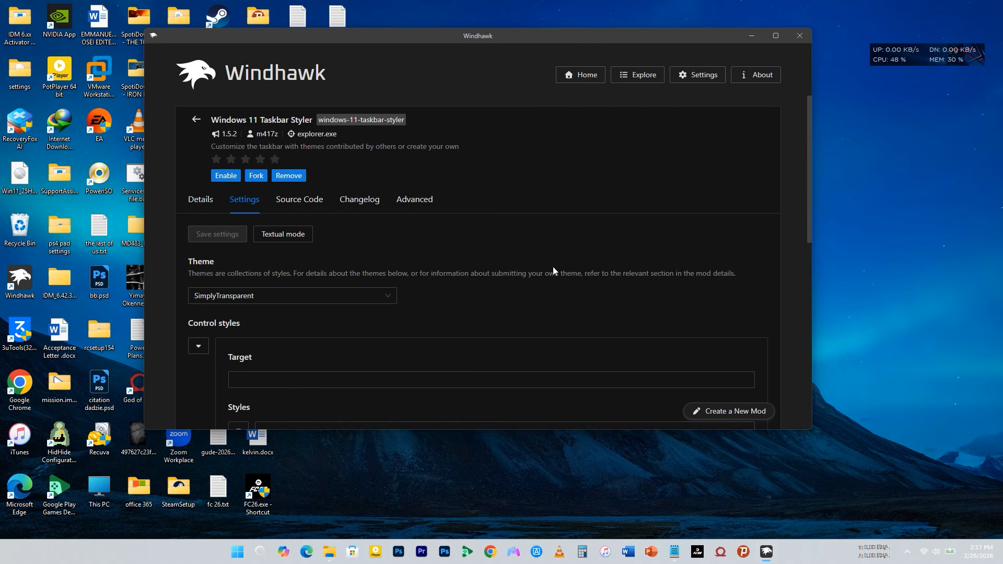
click(326, 296)
scroll(301, 245, down, 3)
scroll(301, 245, down, 2)
scroll(301, 246, down, 1)
scroll(301, 245, up, 2)
scroll(300, 245, up, 2)
scroll(300, 246, down, 5)
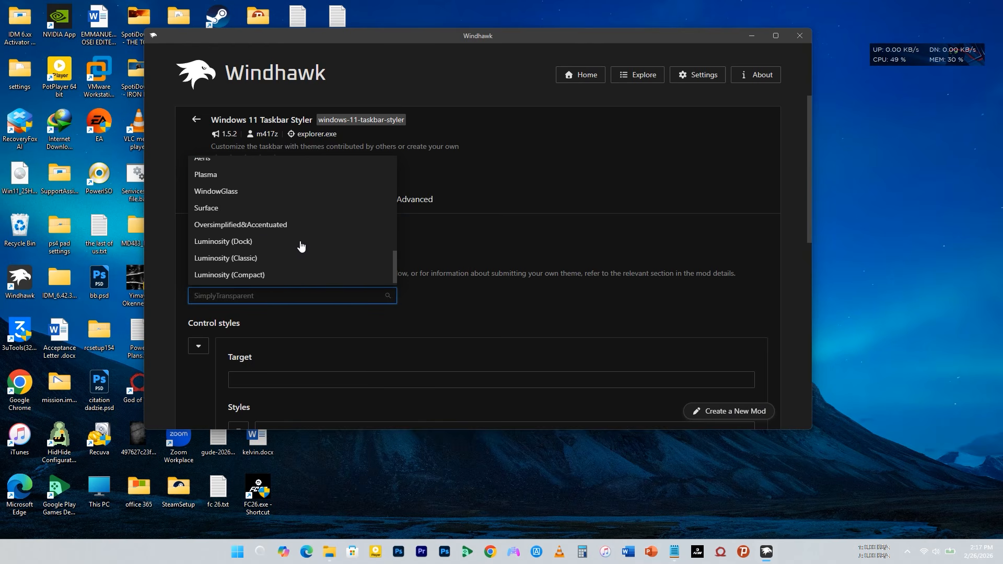
click(231, 195)
click(213, 235)
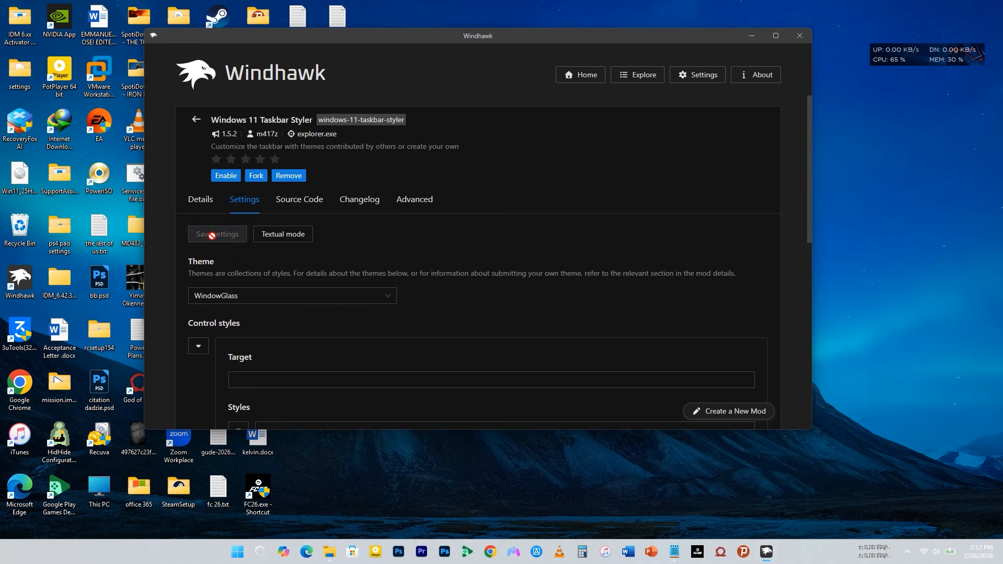
click(220, 177)
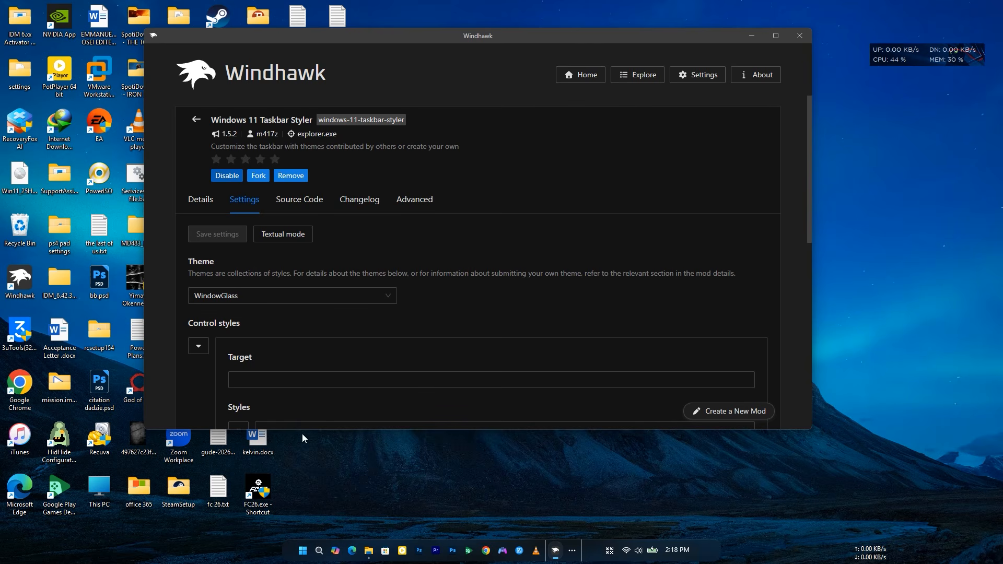
click(197, 119)
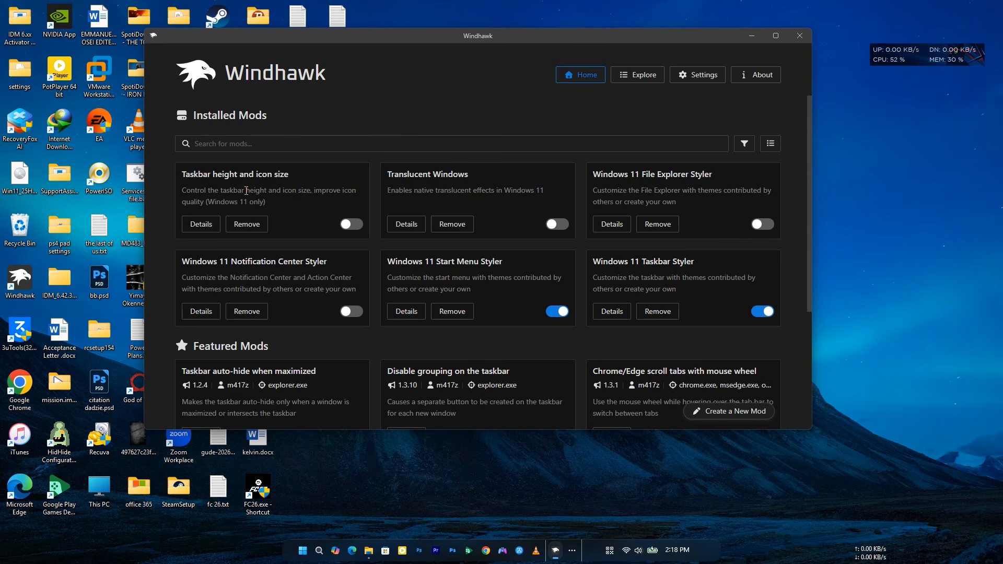
- Review the size settings of the Taskbar height and icon size mod and enable it
click(199, 225)
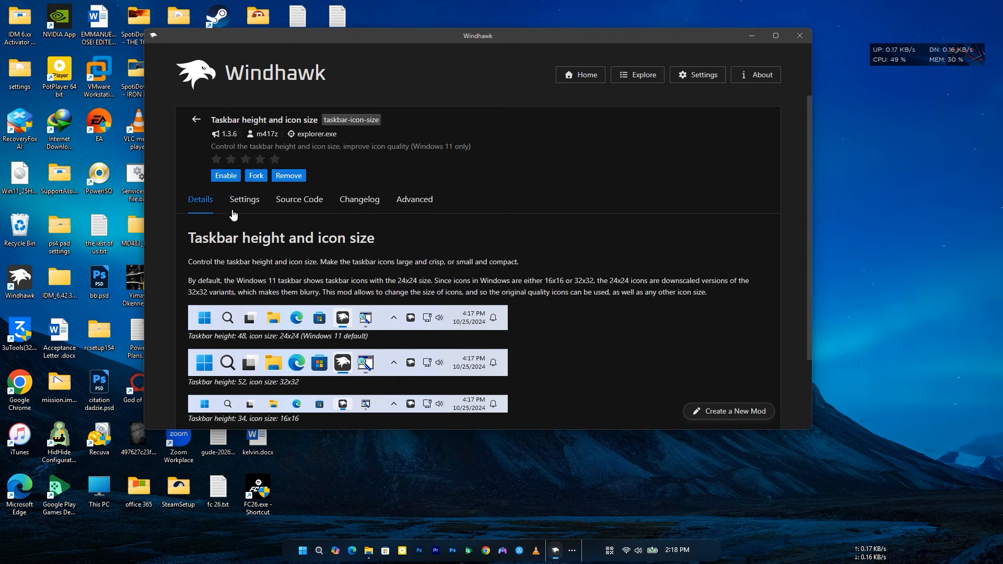
click(239, 202)
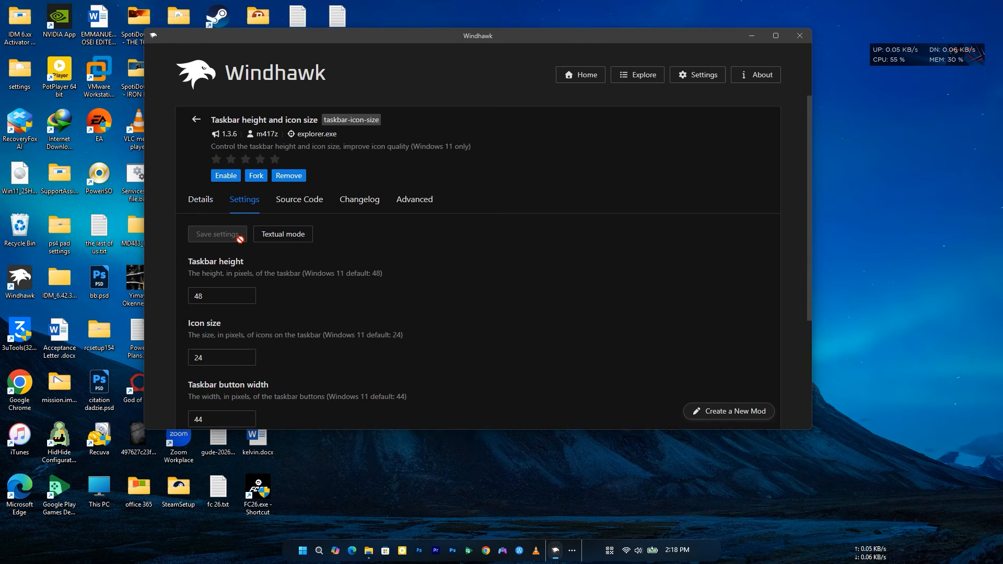
scroll(498, 300, down, 2)
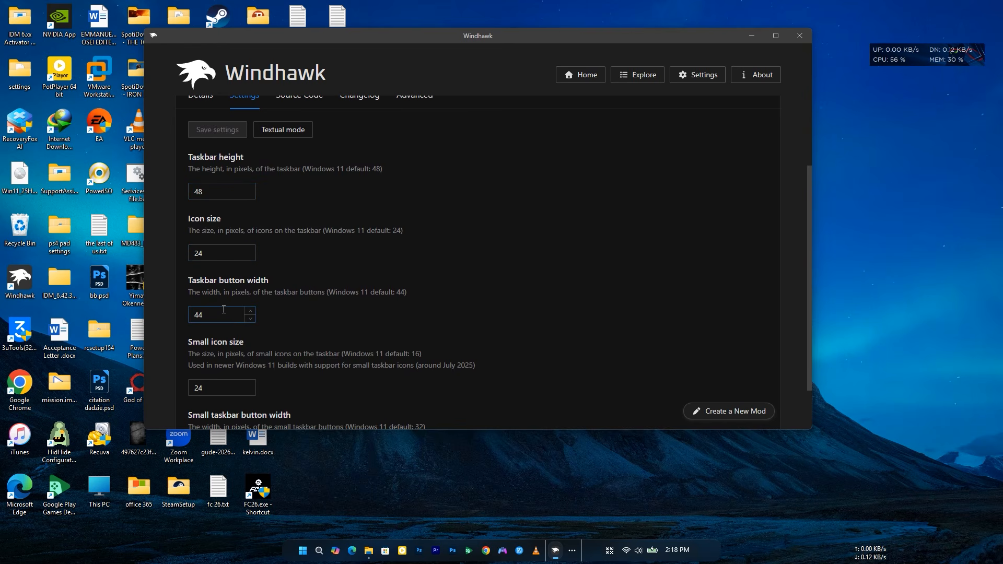
scroll(223, 319, down, 1)
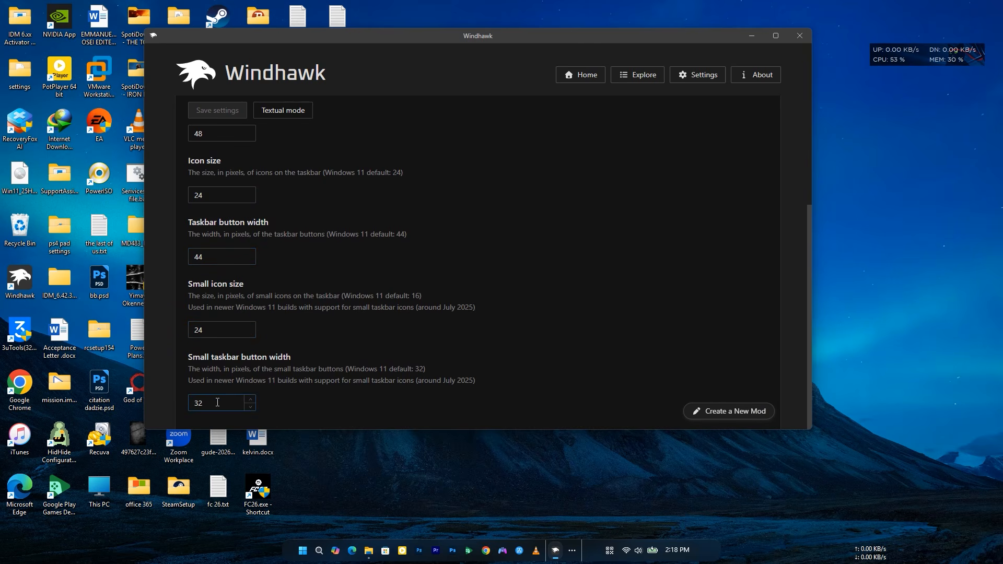
scroll(484, 347, up, 2)
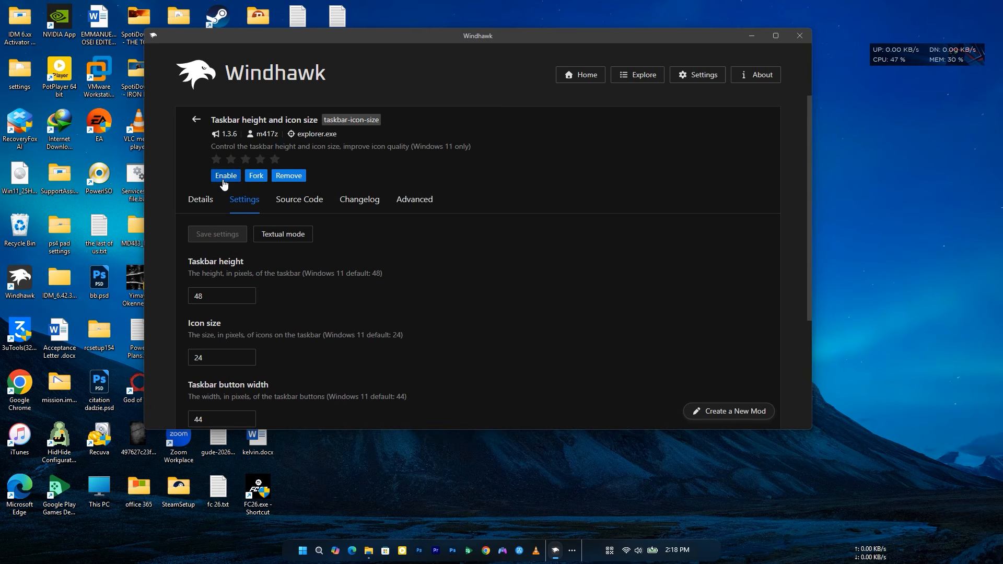
click(225, 176)
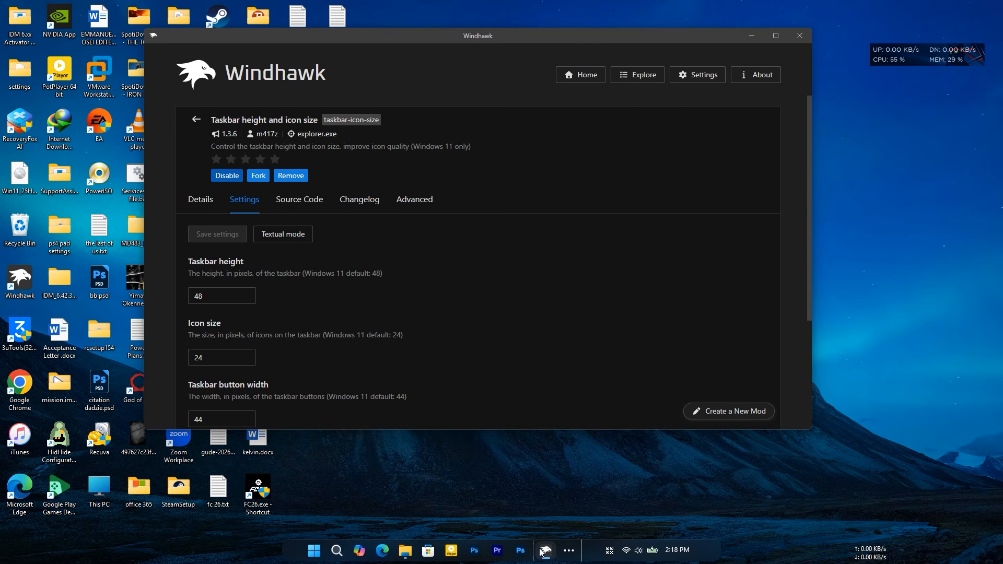
- Check the taskbar's overflow icons and how the notification center looks before its styler mod is enabled
click(570, 558)
click(567, 358)
click(195, 120)
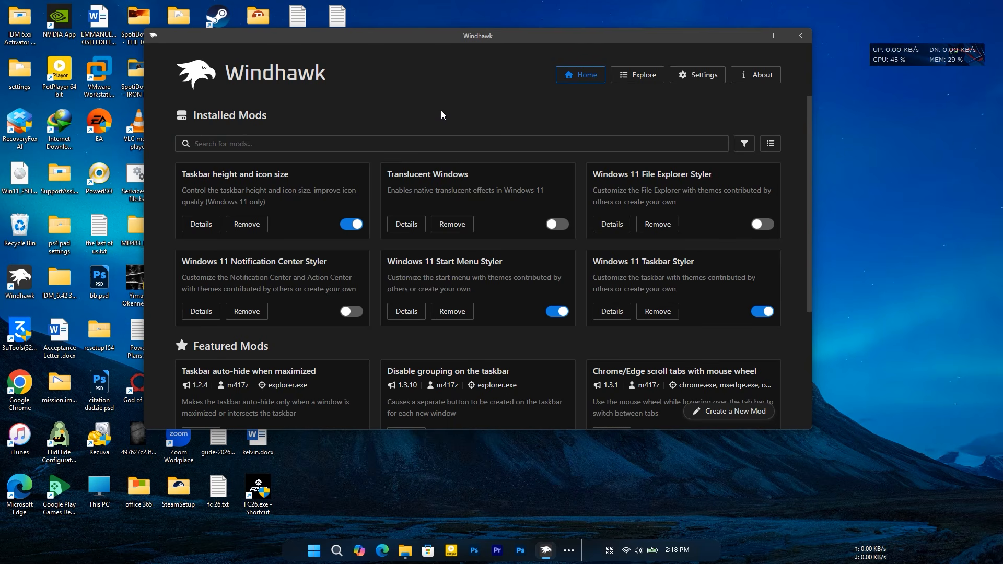
click(673, 548)
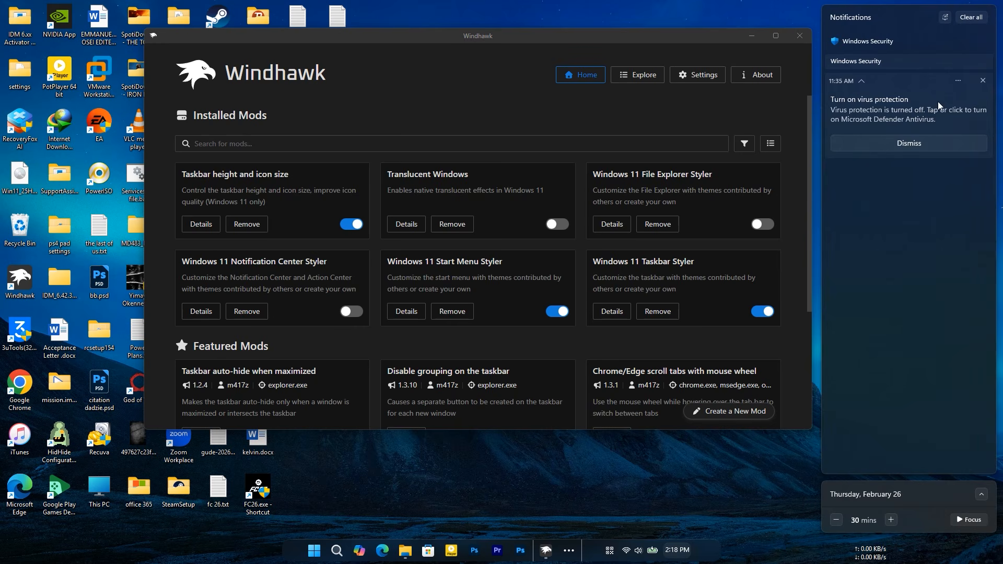
click(289, 273)
- Enable the Windows 11 Notification Center Styler mod with the WindowGlass theme
click(194, 312)
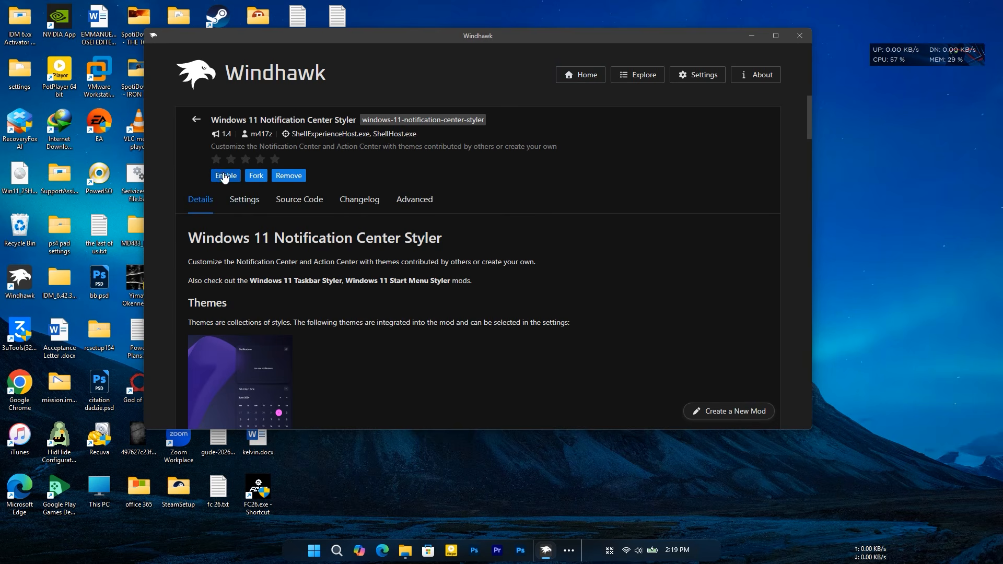
click(243, 204)
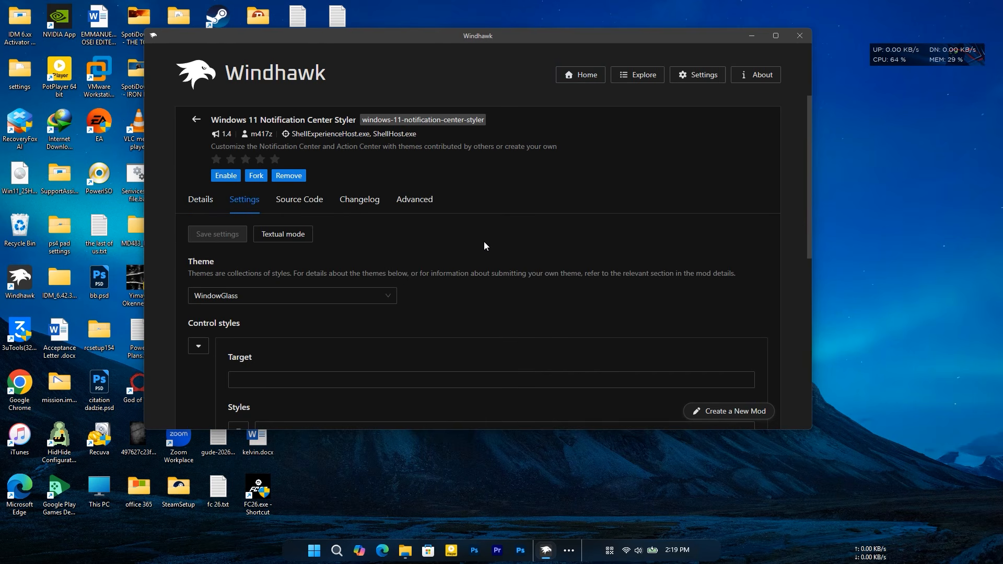
click(256, 295)
click(240, 252)
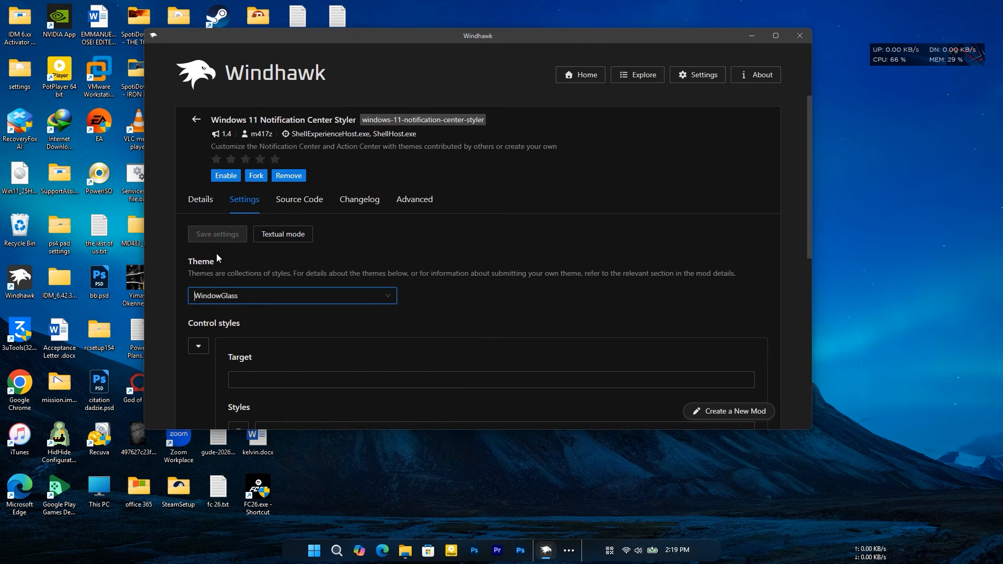
click(226, 175)
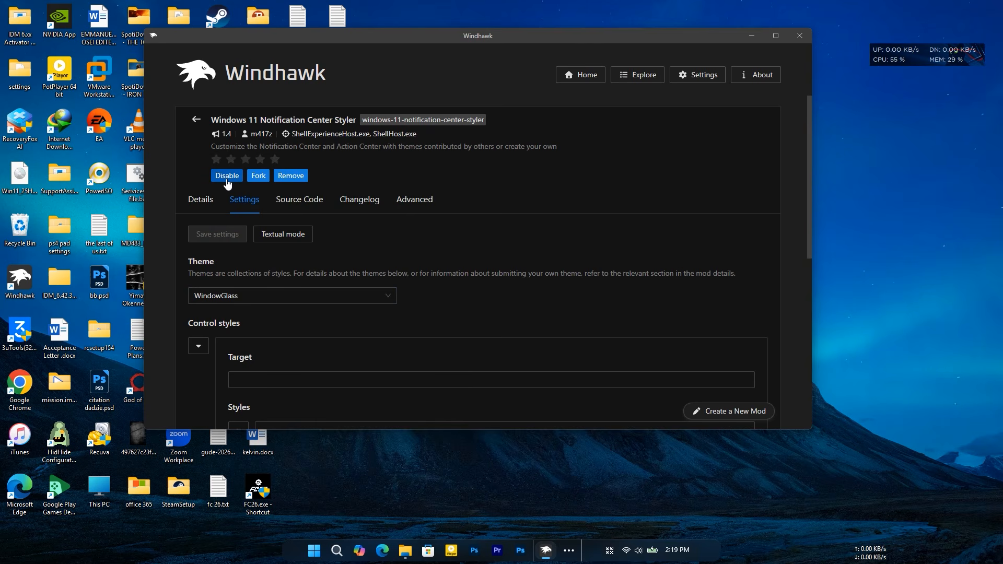
- Examine the notification center with its styler mod enabled and return to the installed mods list
click(666, 557)
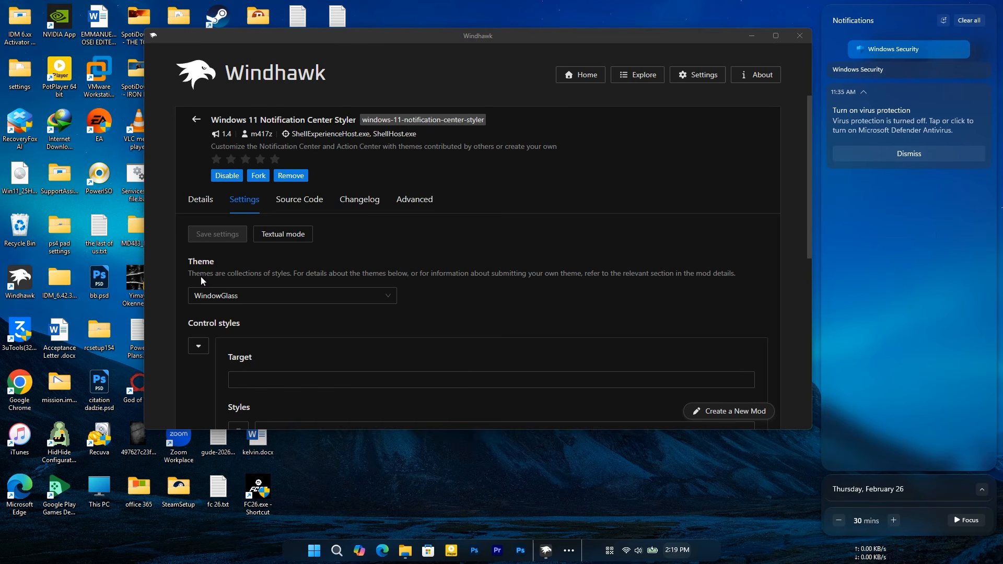
click(197, 120)
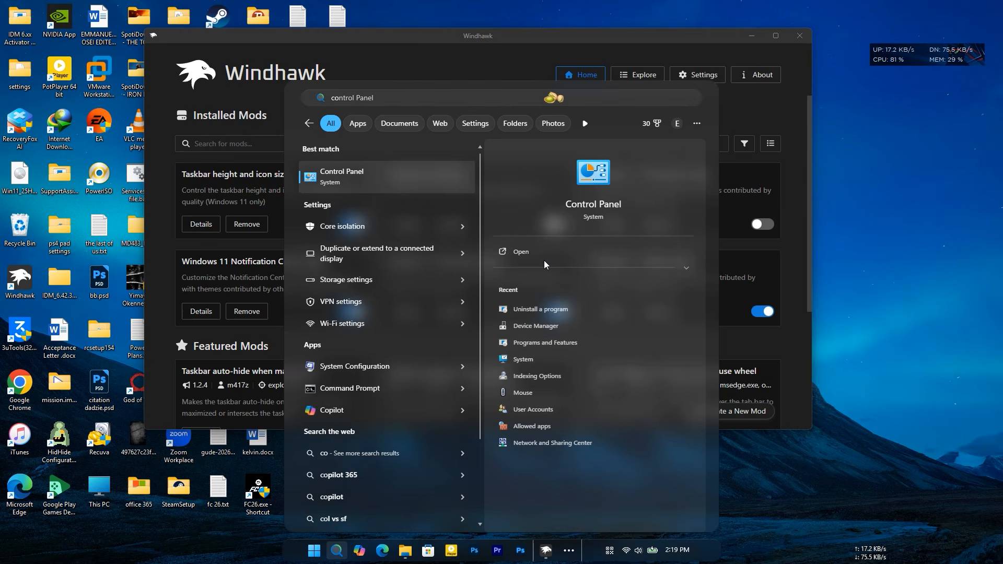
- Check how the Control Panel window looks before the Translucent Windows mod is enabled, and close it
click(543, 255)
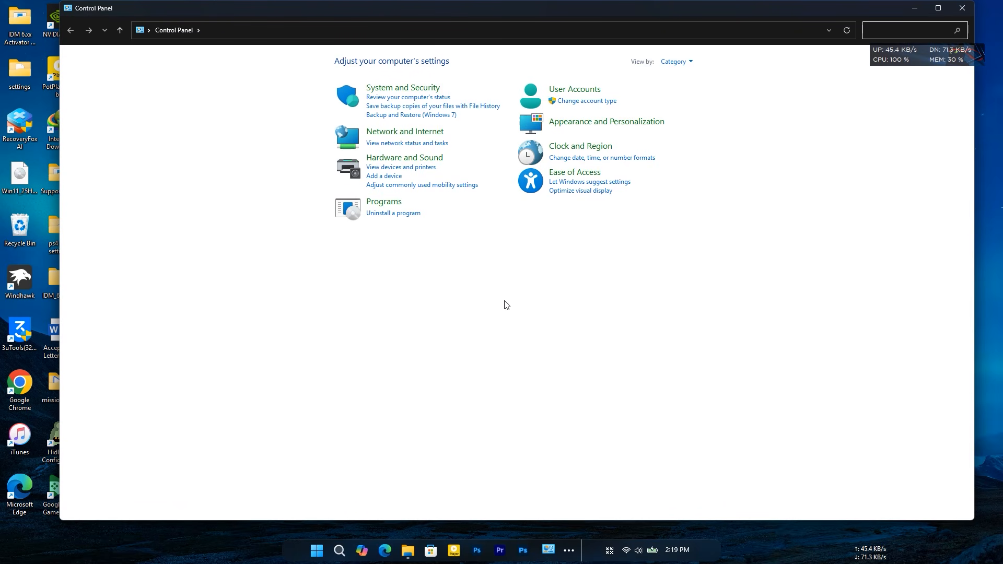
click(963, 10)
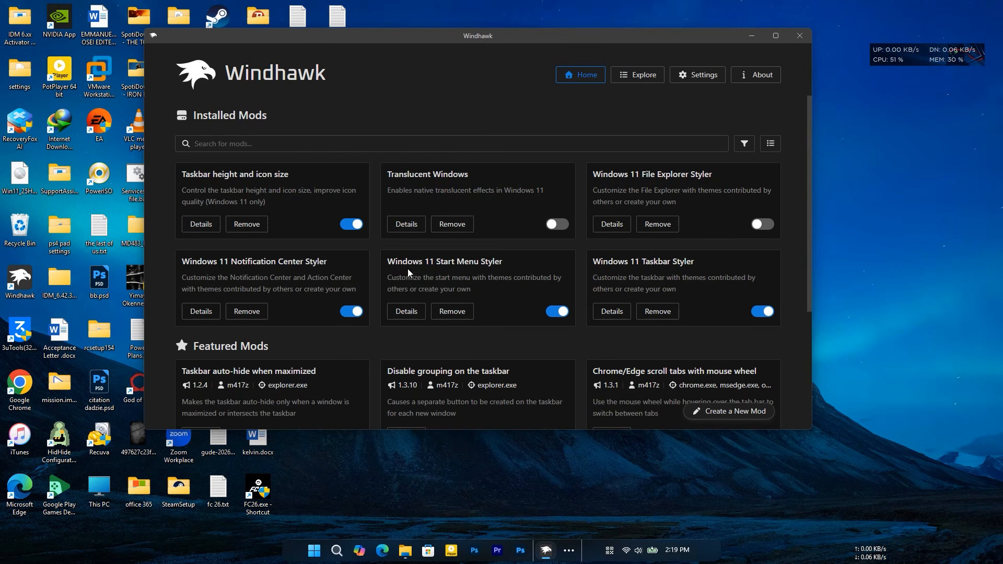
- Enable the Translucent Windows mod with Mica (SystemBackdrop) as its background translucent effect
click(409, 224)
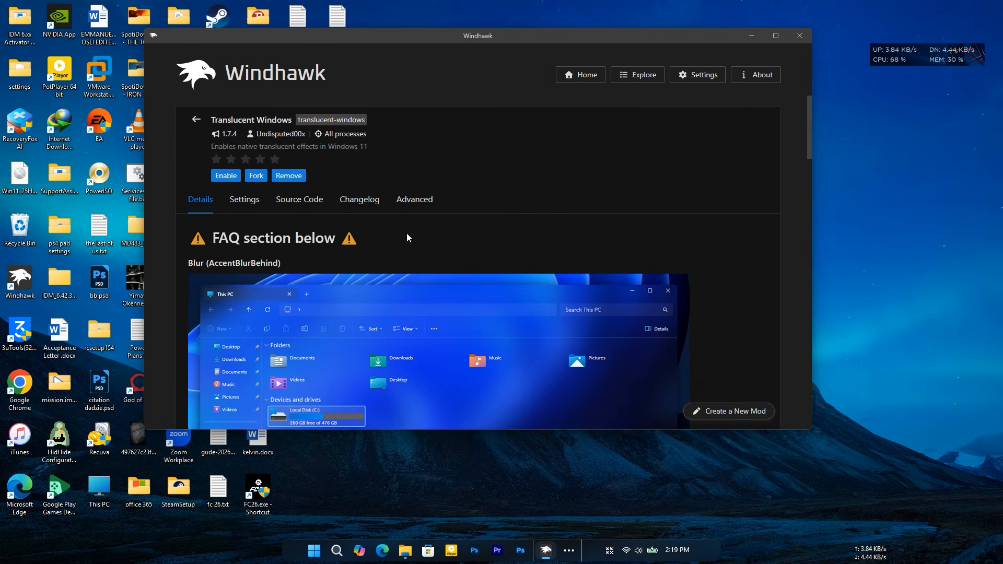
click(239, 200)
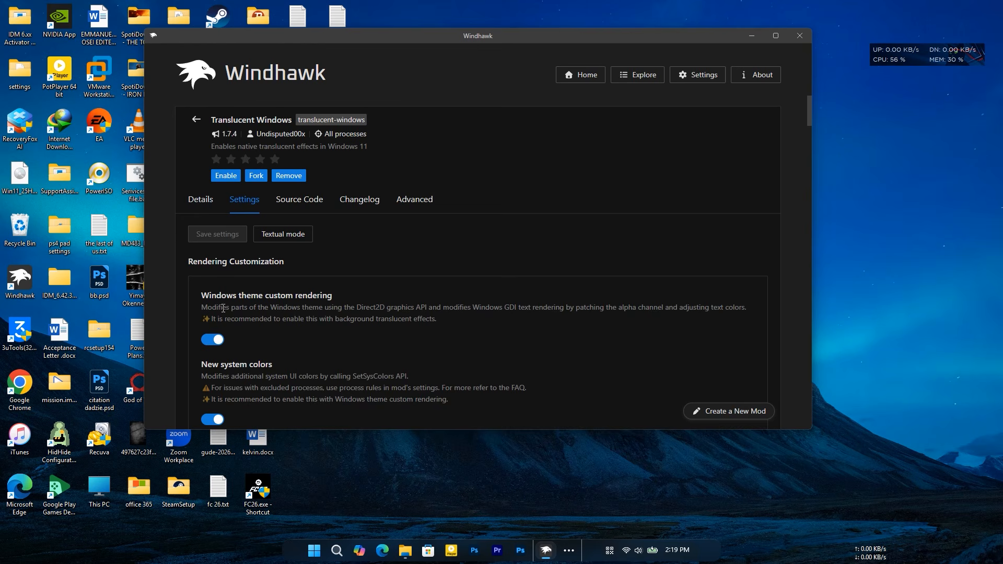
scroll(321, 317, down, 5)
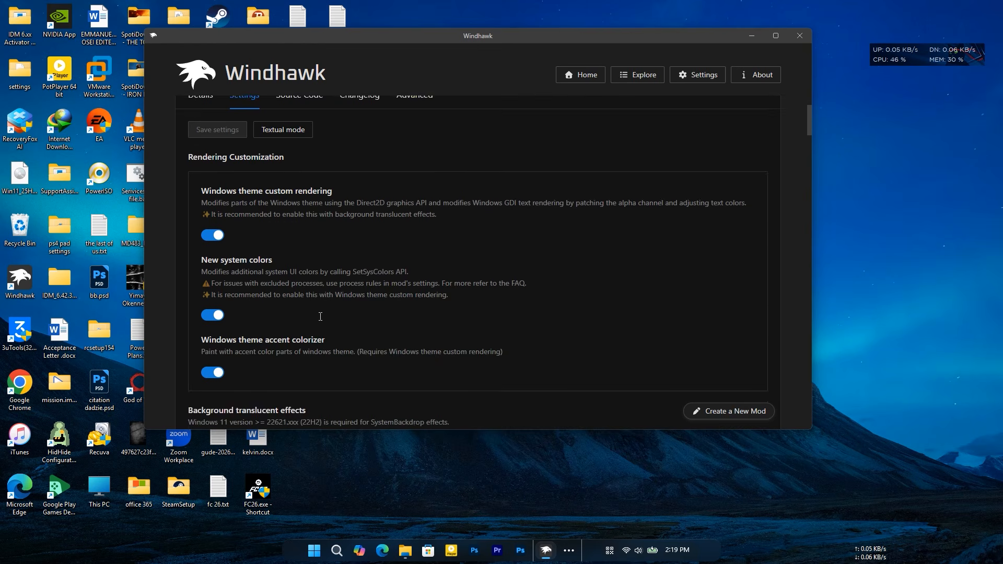
scroll(320, 320, down, 1)
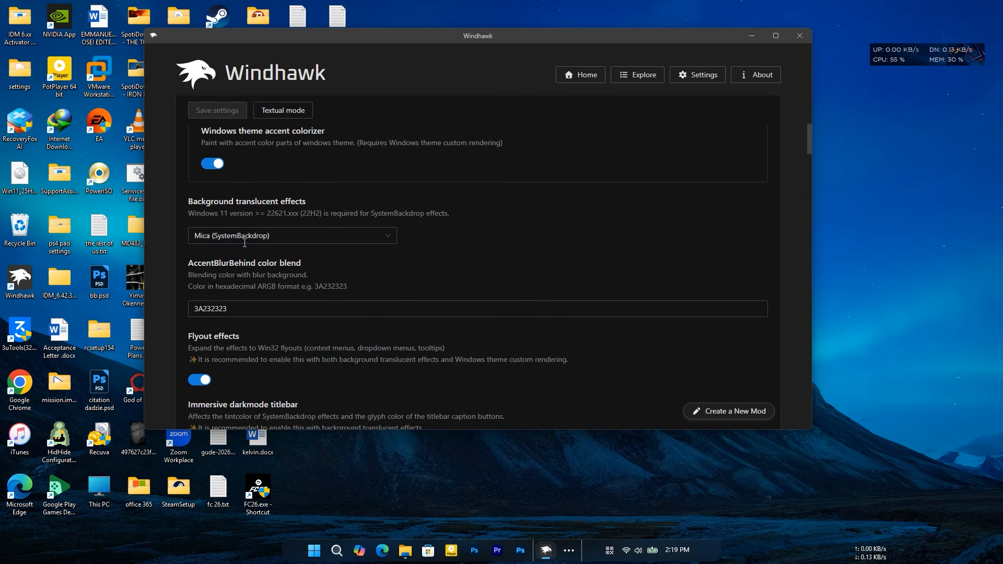
click(273, 237)
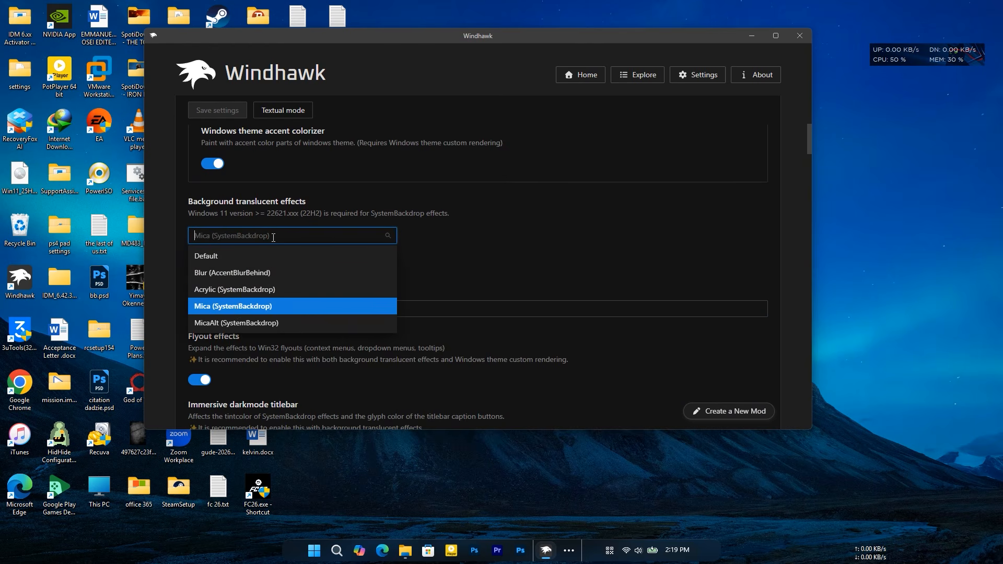
click(335, 311)
scroll(334, 312, up, 6)
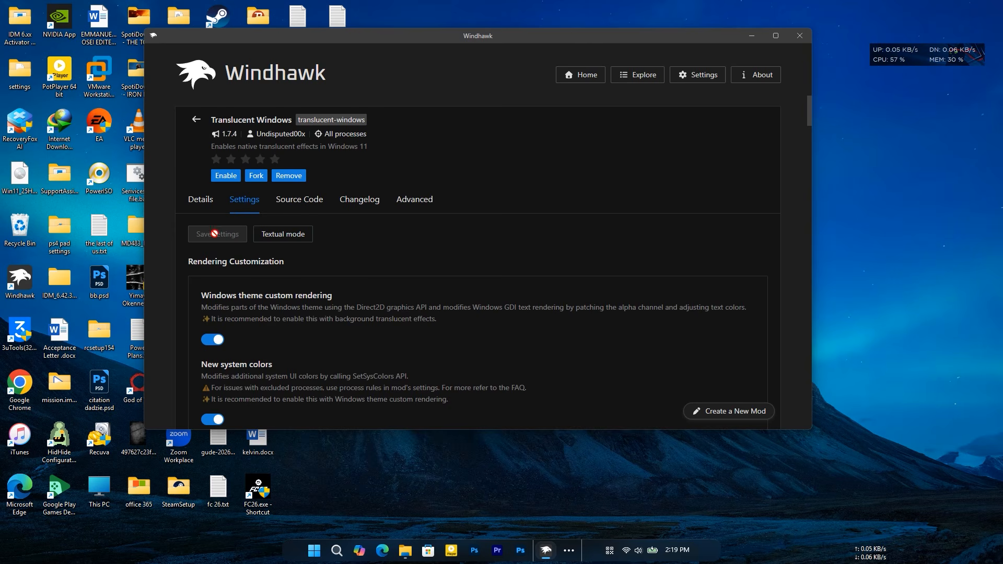
click(222, 176)
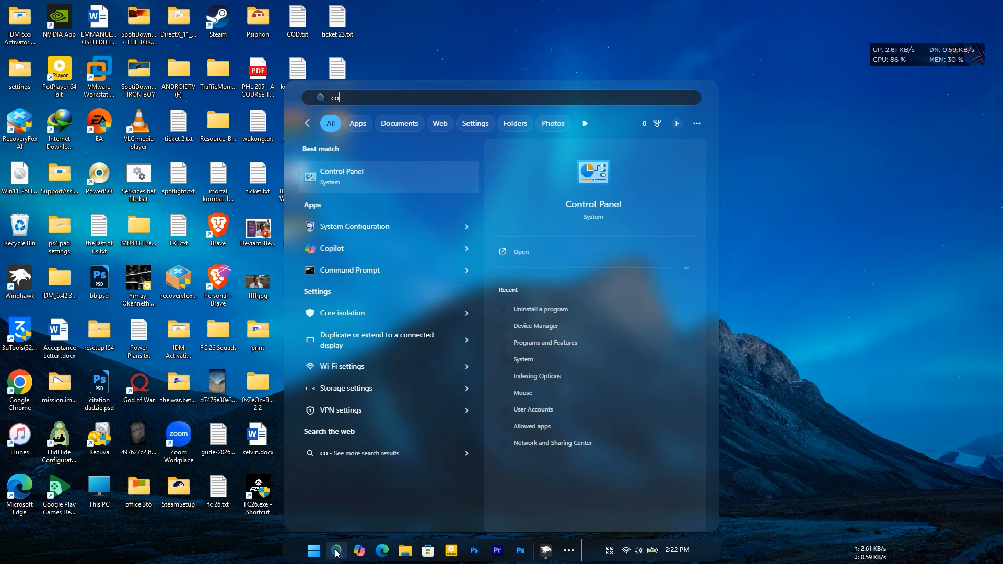
- Check how the windows glass effect folder window looks with the Translucent Windows mod enabled, and minimize it
text(t)
click(559, 252)
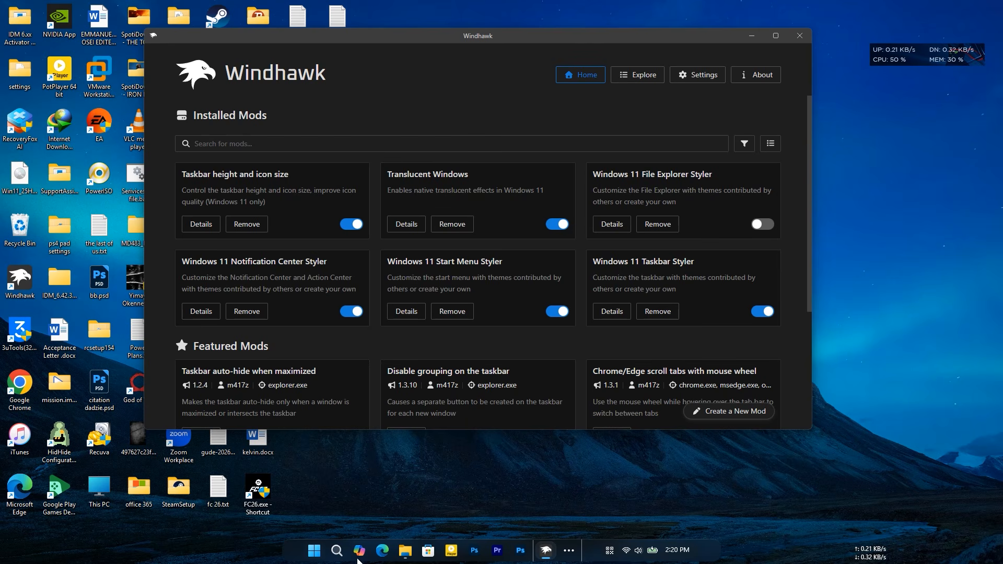
click(405, 550)
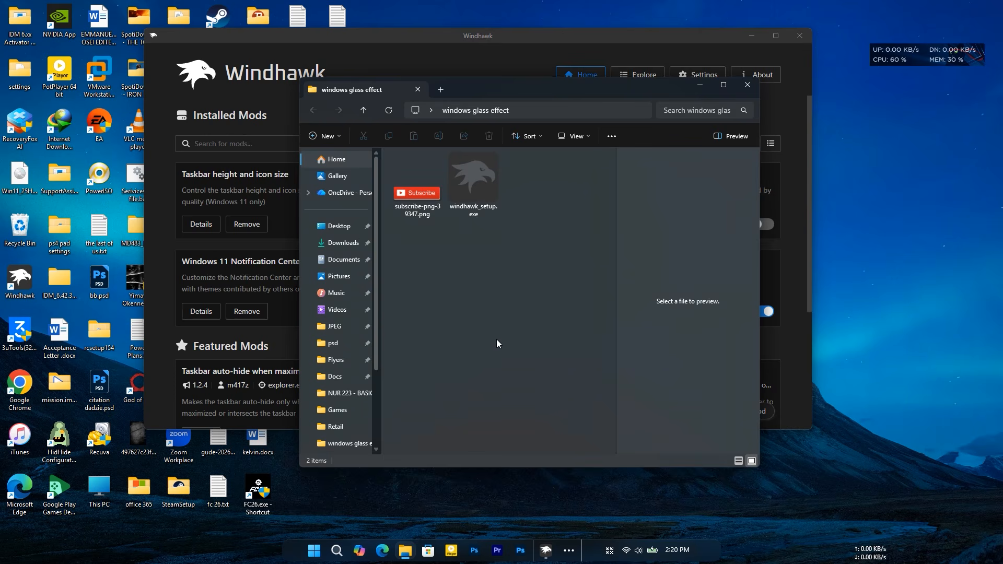
drag(497, 92, 477, 103)
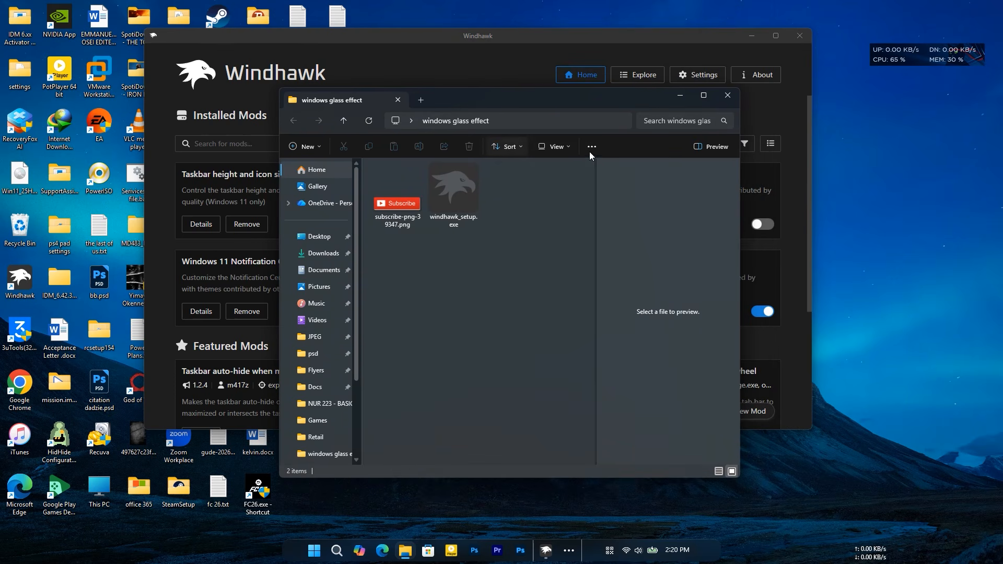
click(678, 96)
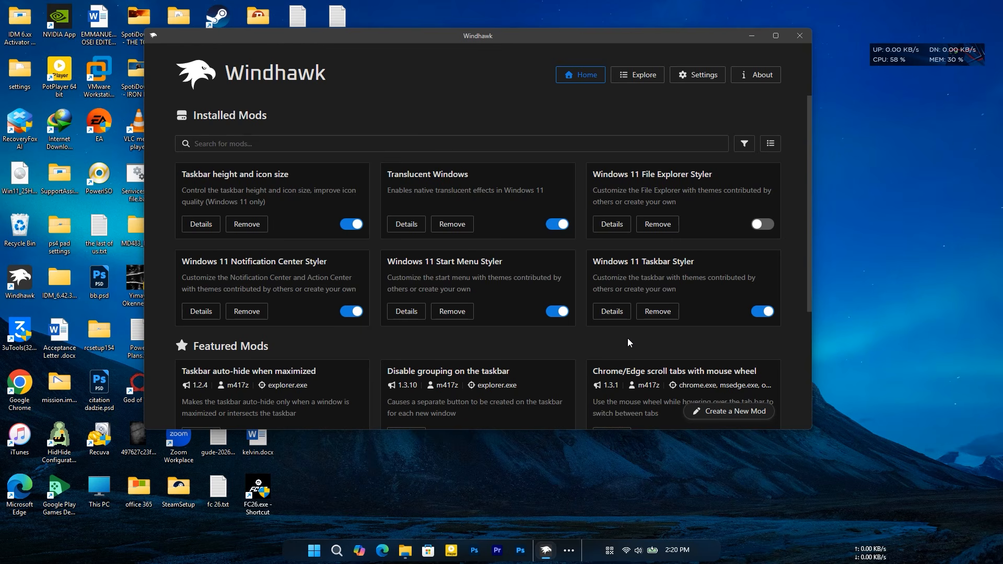
- Enable the Windows 11 File Explorer Styler mod with the Translucent Explorer11 theme
click(612, 225)
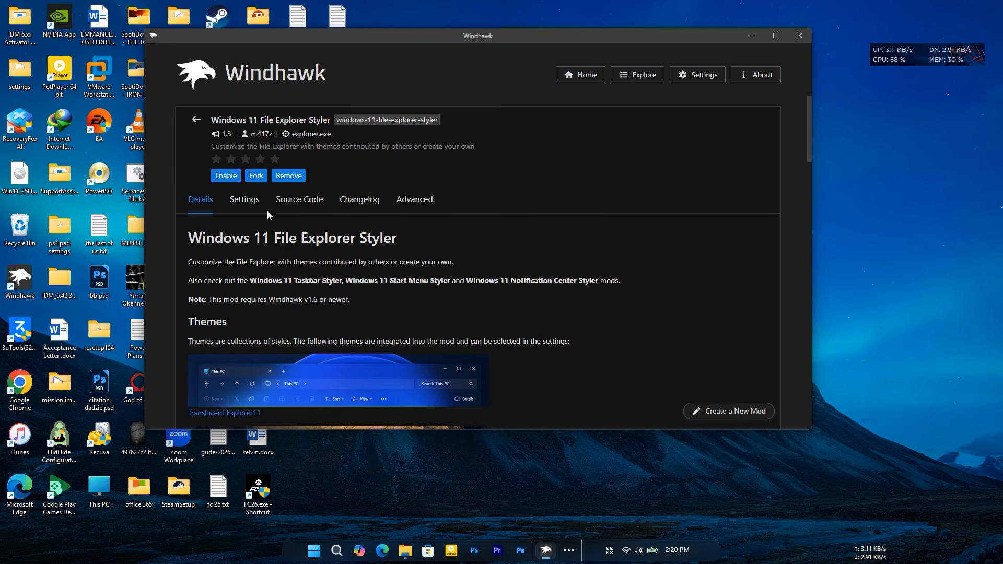
click(245, 202)
scroll(552, 287, down, 1)
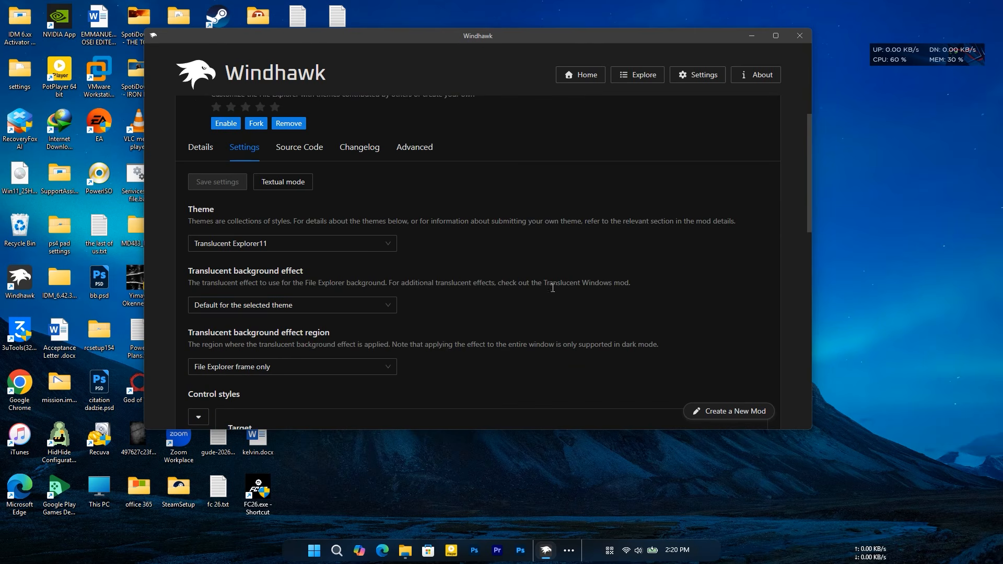
click(245, 243)
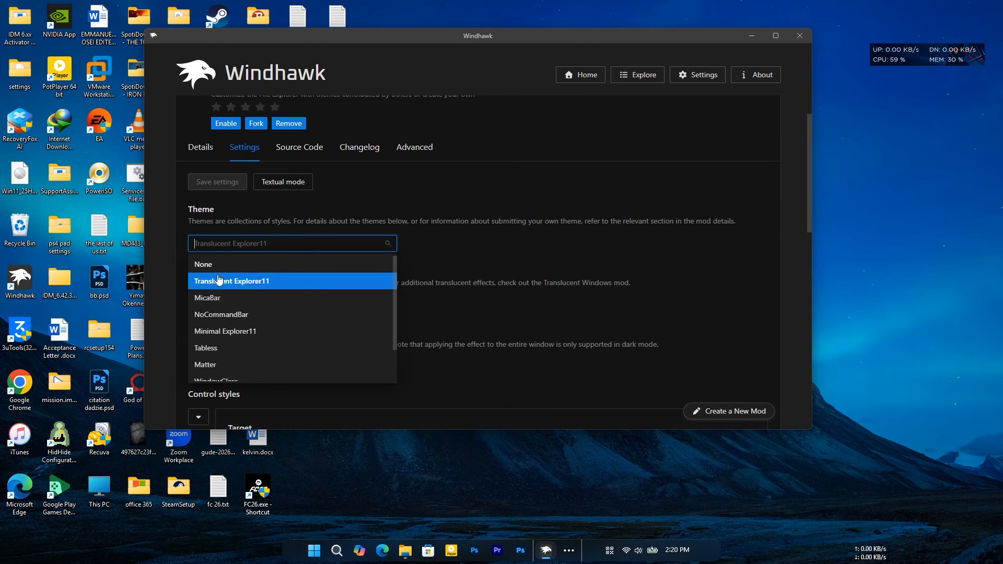
click(218, 282)
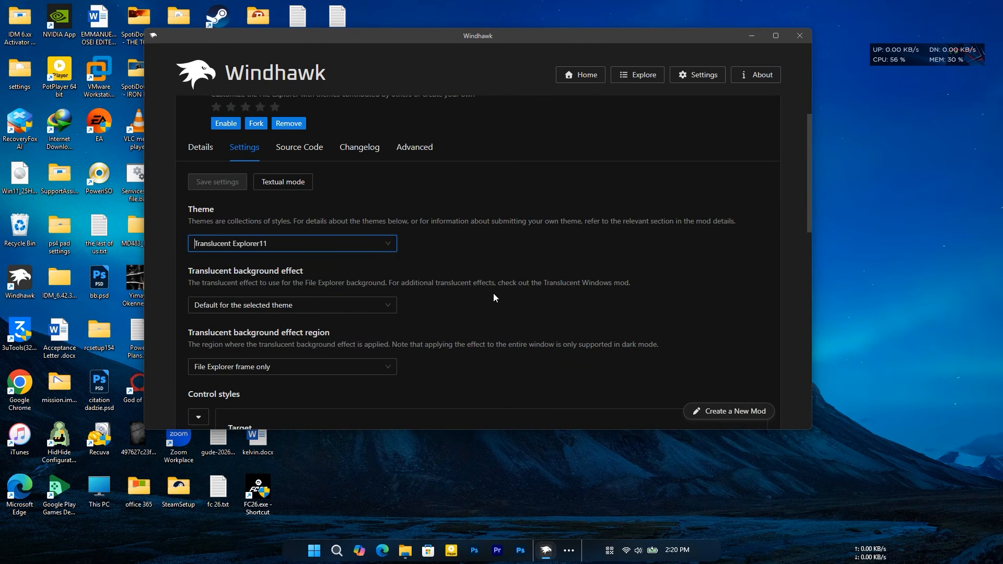
scroll(493, 294, up, 1)
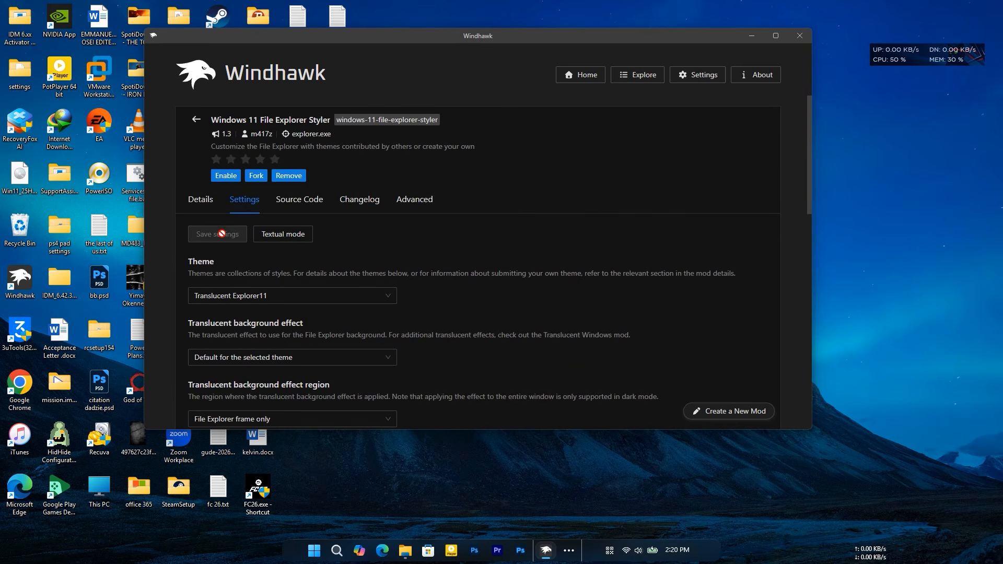
click(223, 176)
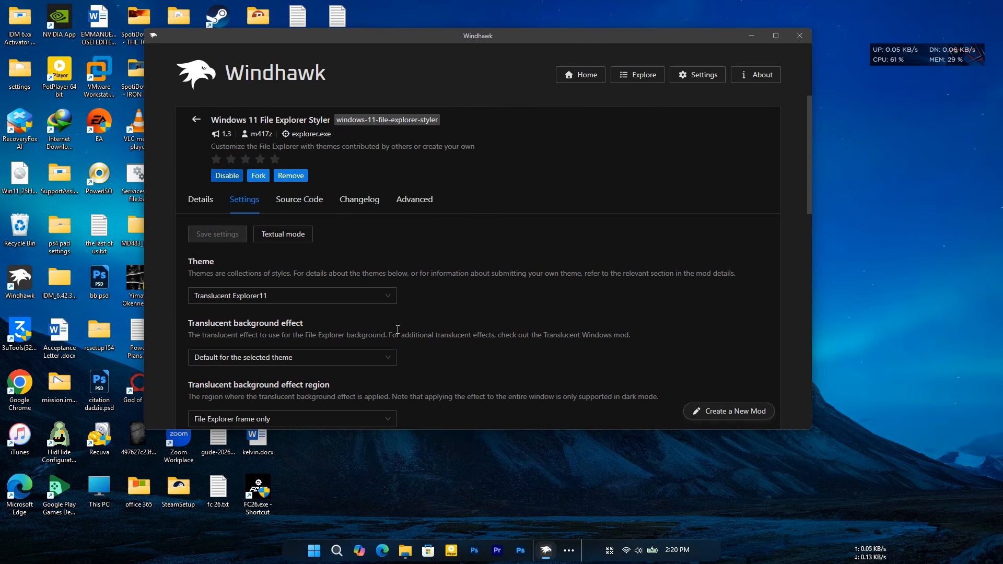
- Examine the windows glass effect folder window with the File Explorer Styler mod enabled by moving it over the desktop
click(569, 550)
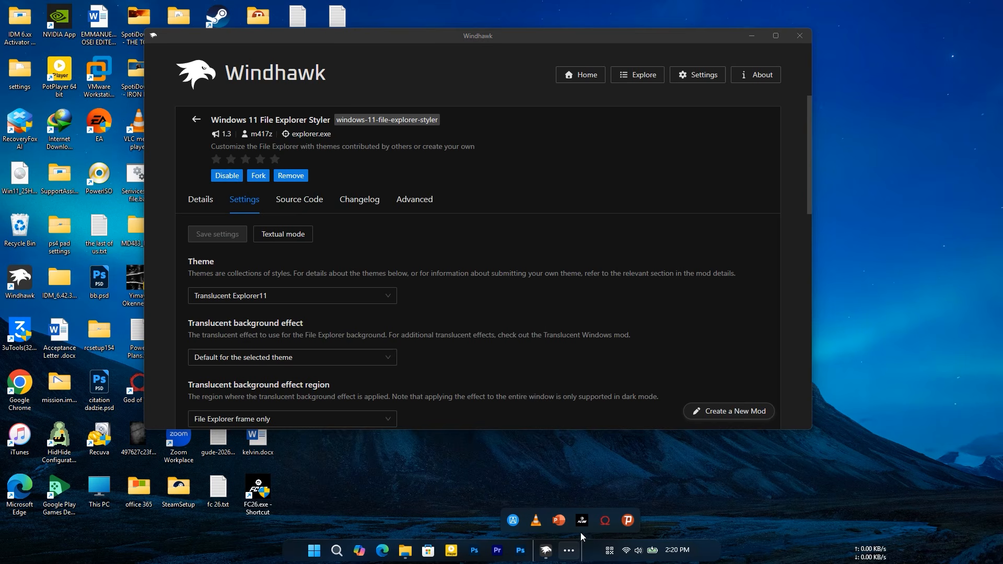
click(410, 550)
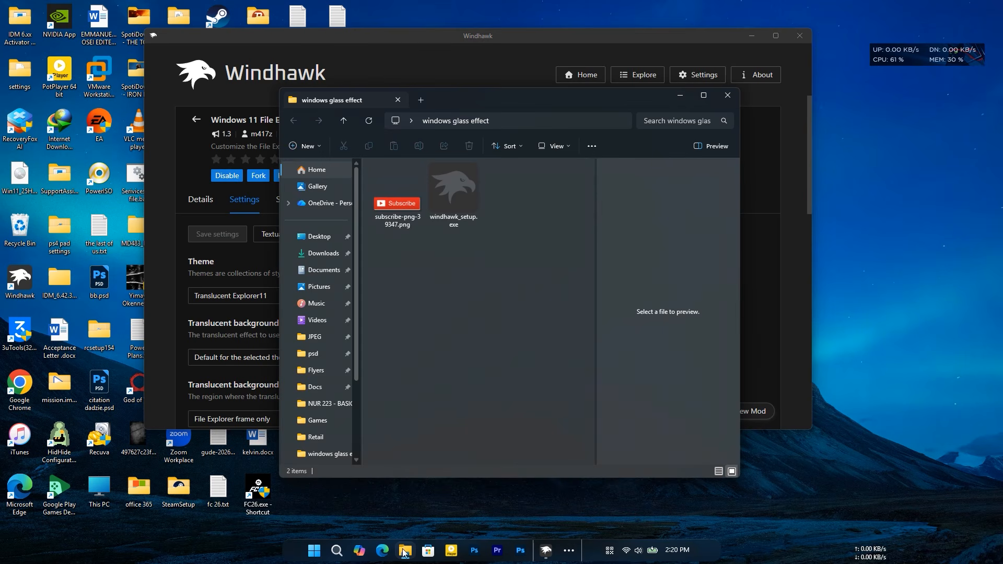
drag(569, 95, 485, 116)
drag(569, 98, 498, 116)
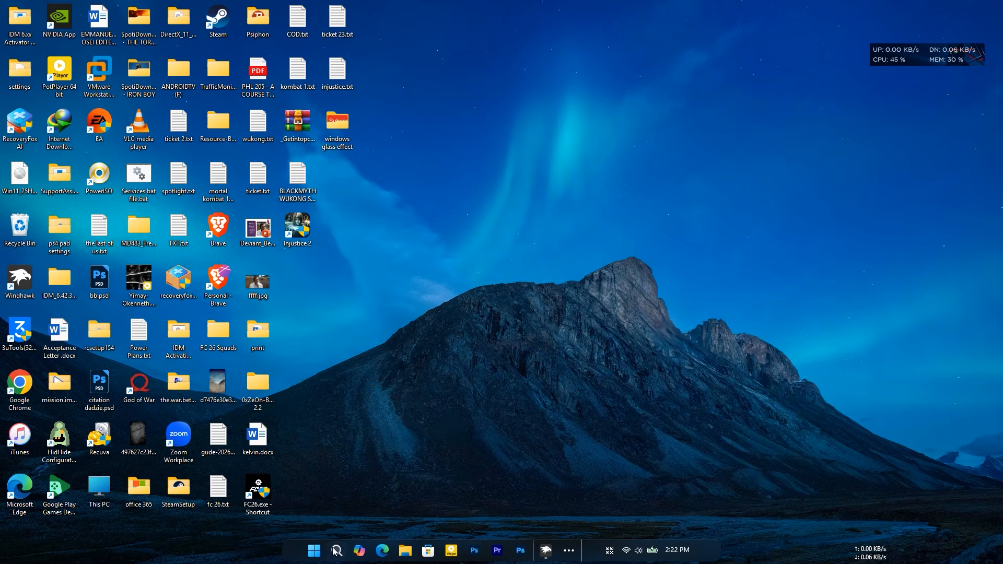
- Examine the glass look of the Start menu, notification center and Control Panel, and return to the desktop
click(314, 550)
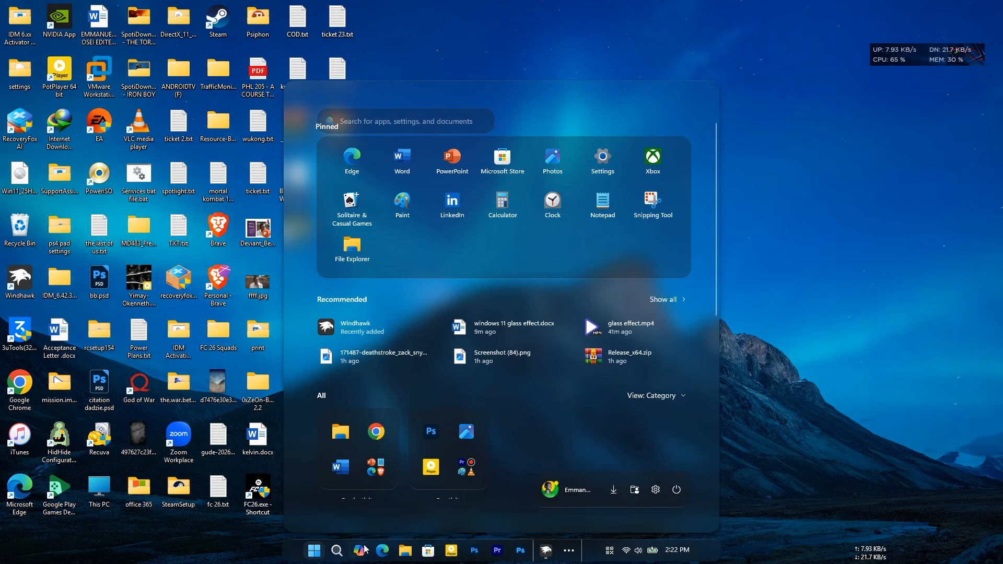
click(678, 556)
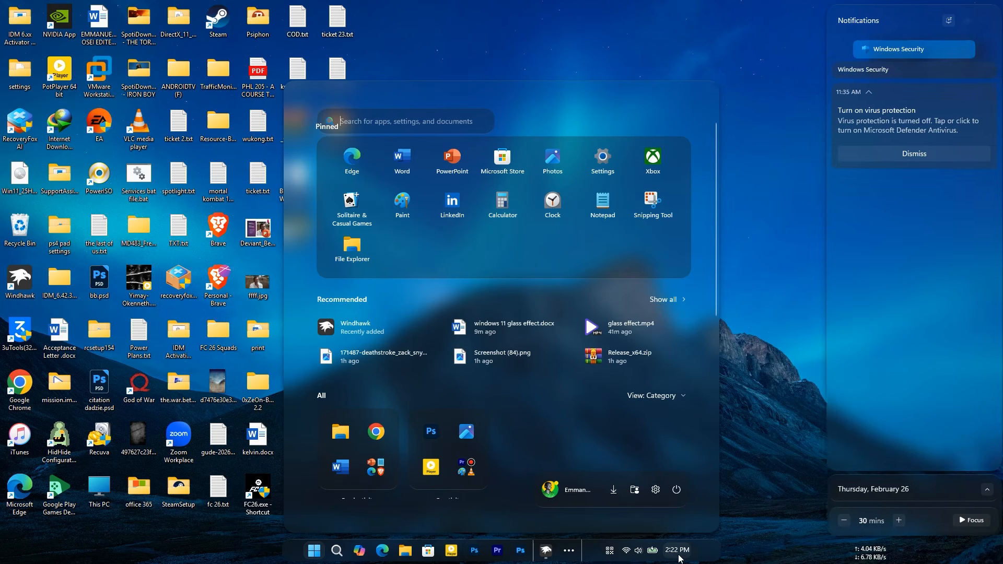
click(607, 554)
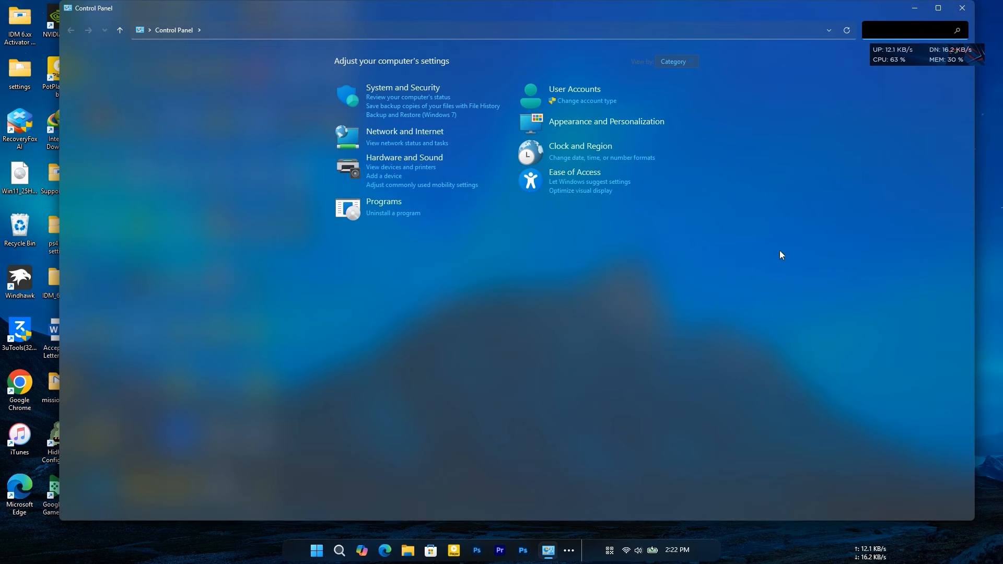
click(918, 11)
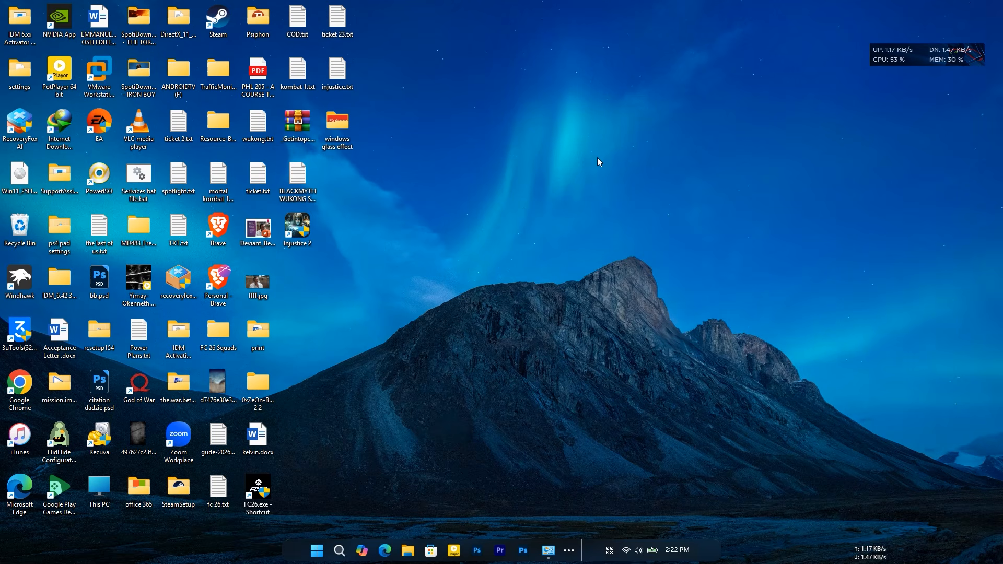
right_click(599, 161)
click(610, 203)
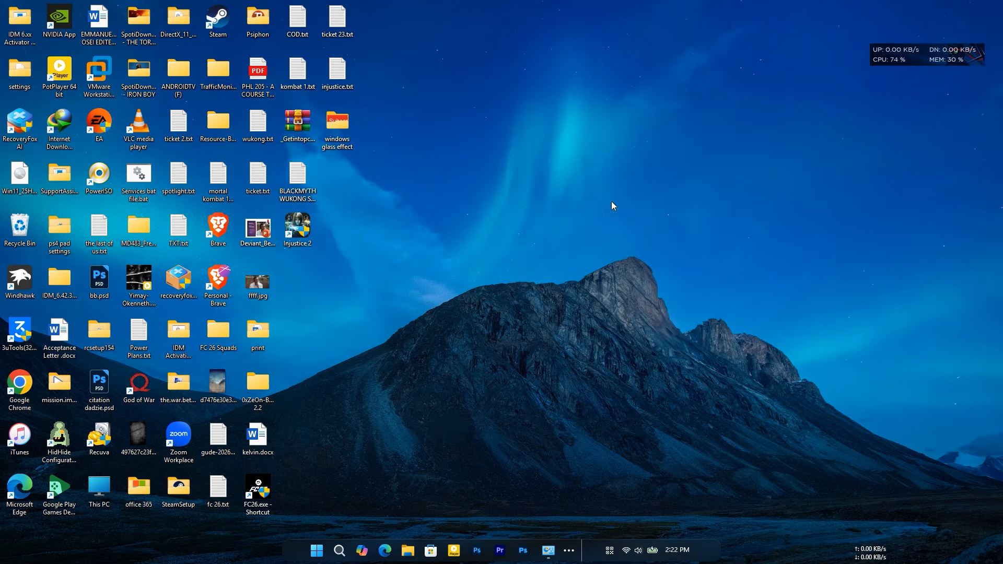
- In Windhawk, set the File Explorer Styler's translucent background effect to Mica and its region to Entire window, and save the settings
click(568, 550)
click(650, 522)
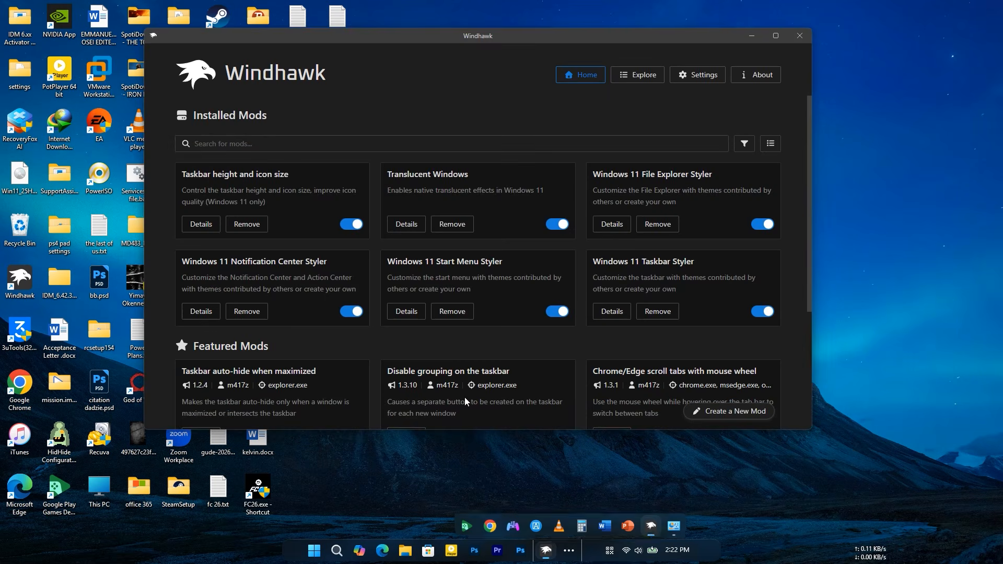
click(611, 225)
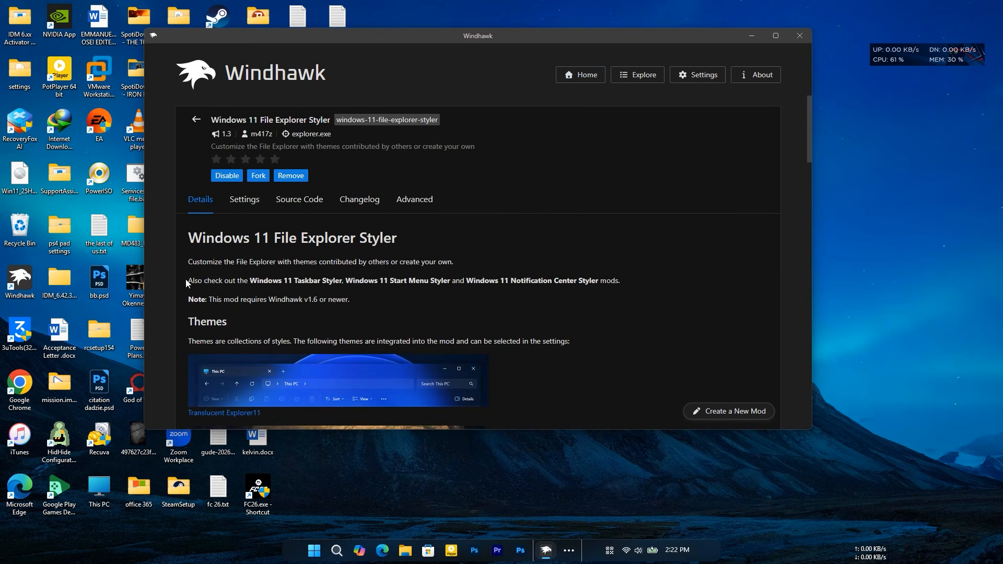
click(242, 200)
scroll(249, 312, down, 2)
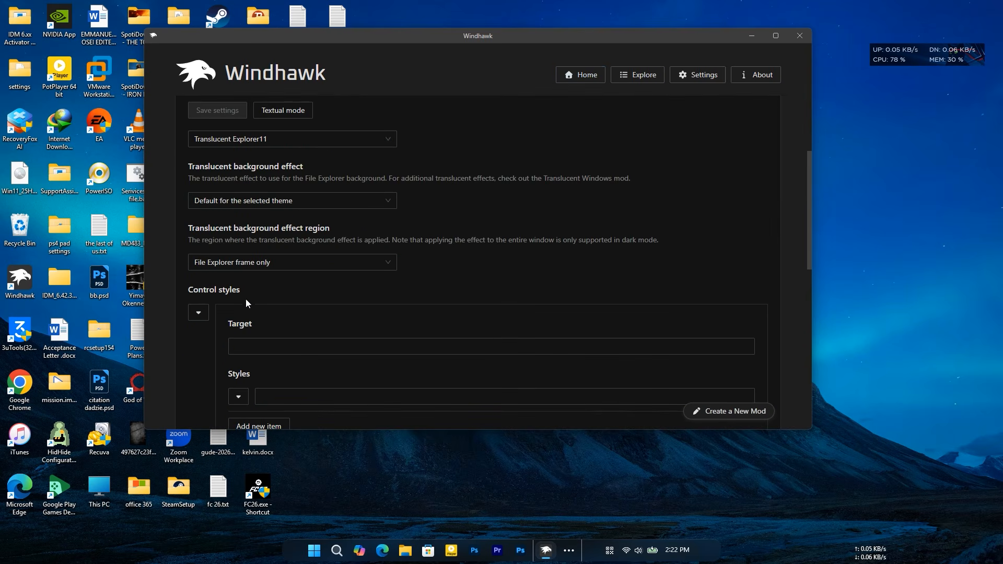
click(207, 201)
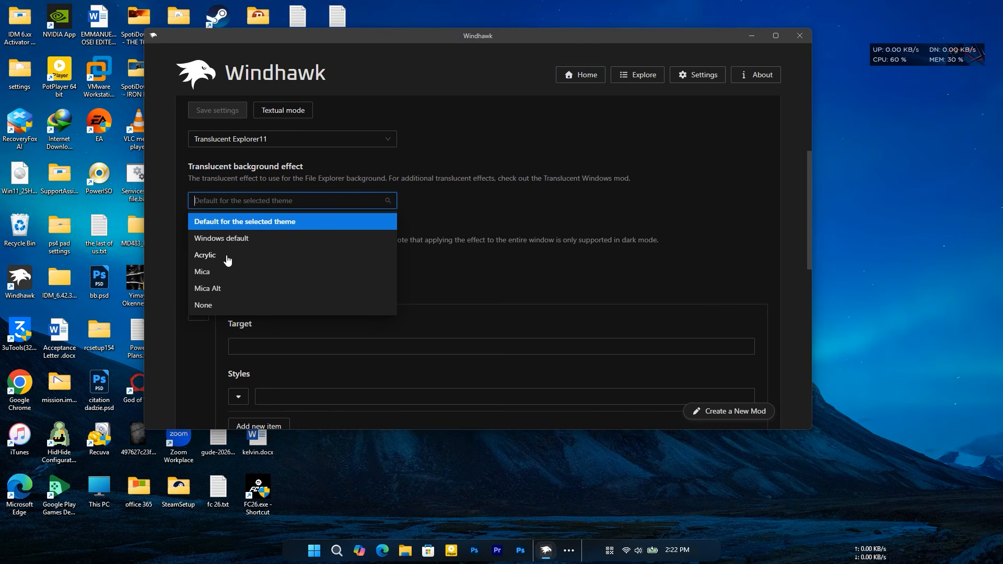
click(210, 273)
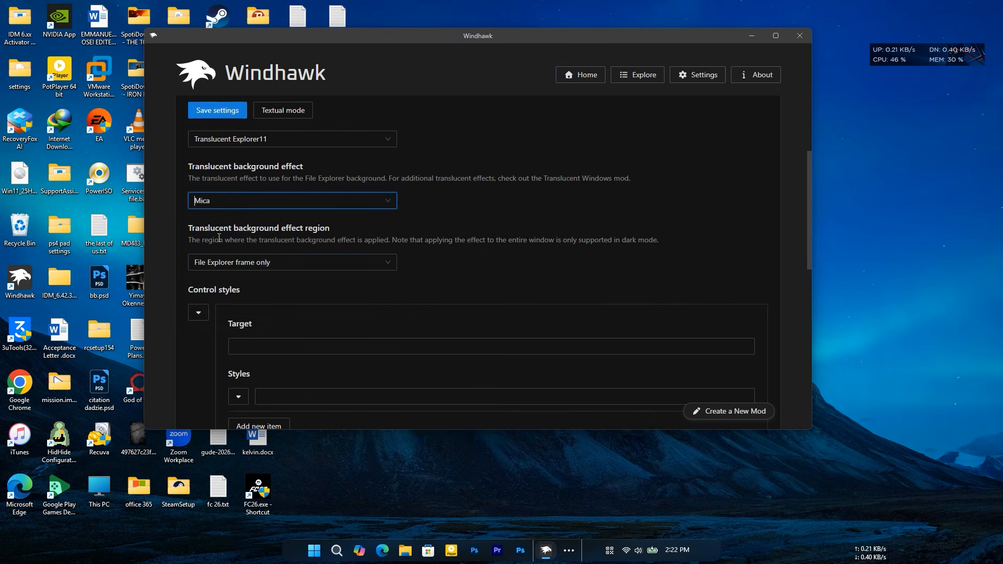
click(223, 262)
click(219, 305)
click(217, 111)
- Open Control Panel to examine its look with the Mica effect, and move the network monitor overlay off its search box
click(333, 557)
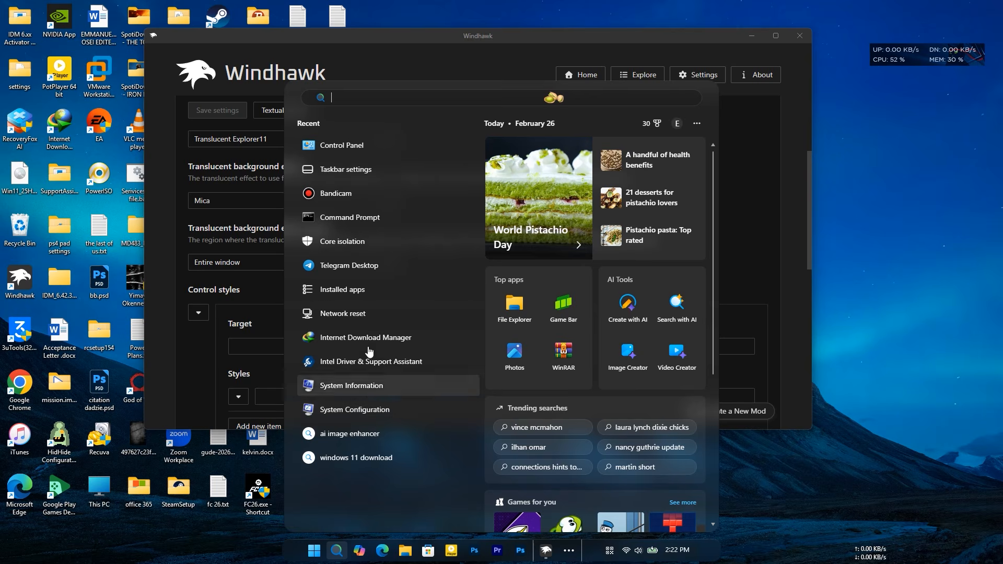
click(353, 146)
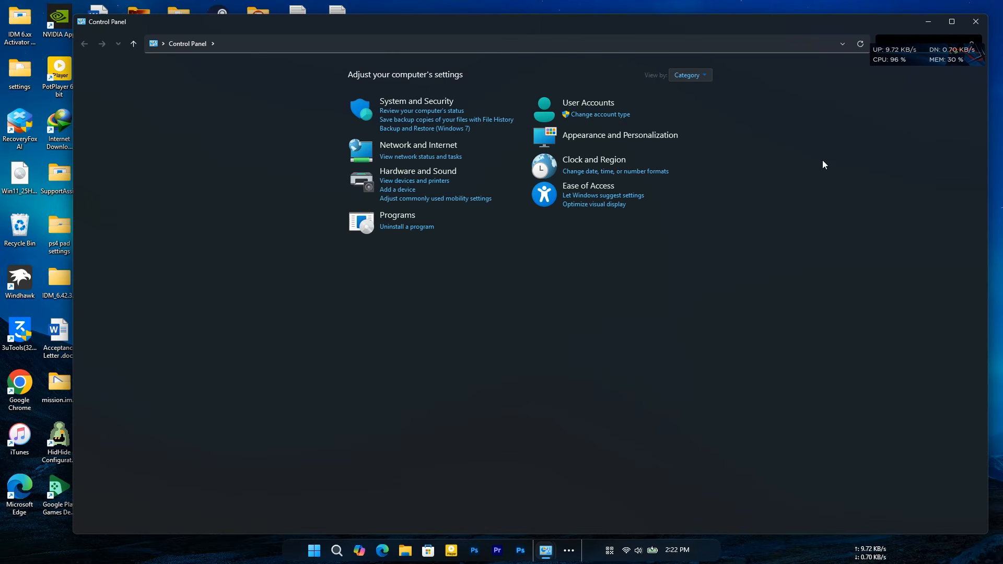
drag(918, 62, 911, 125)
click(793, 251)
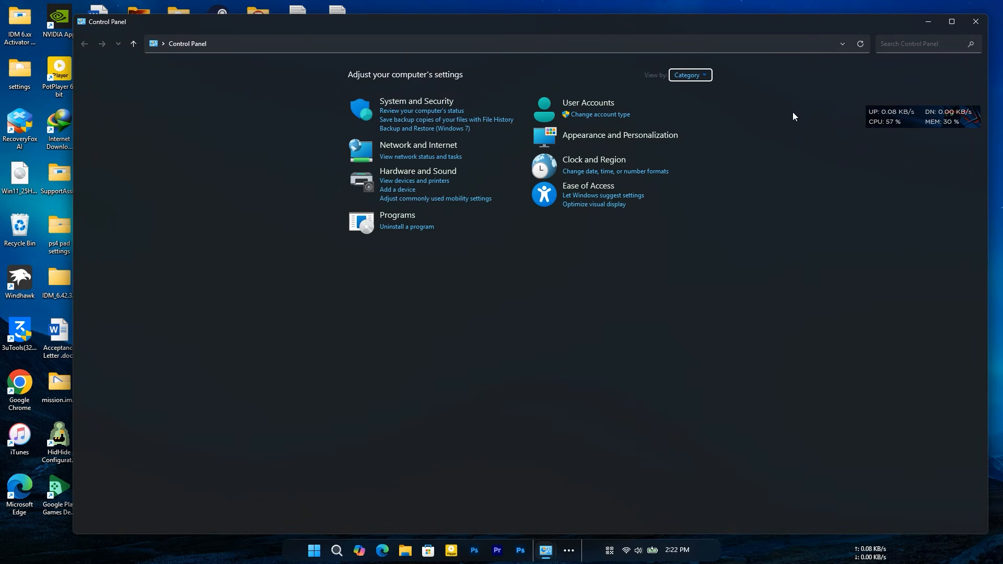
- Minimize Control Panel, switch to Task Manager to check Windhawk's resource usage with the processes filtered by "windh", and return to the desktop
click(927, 22)
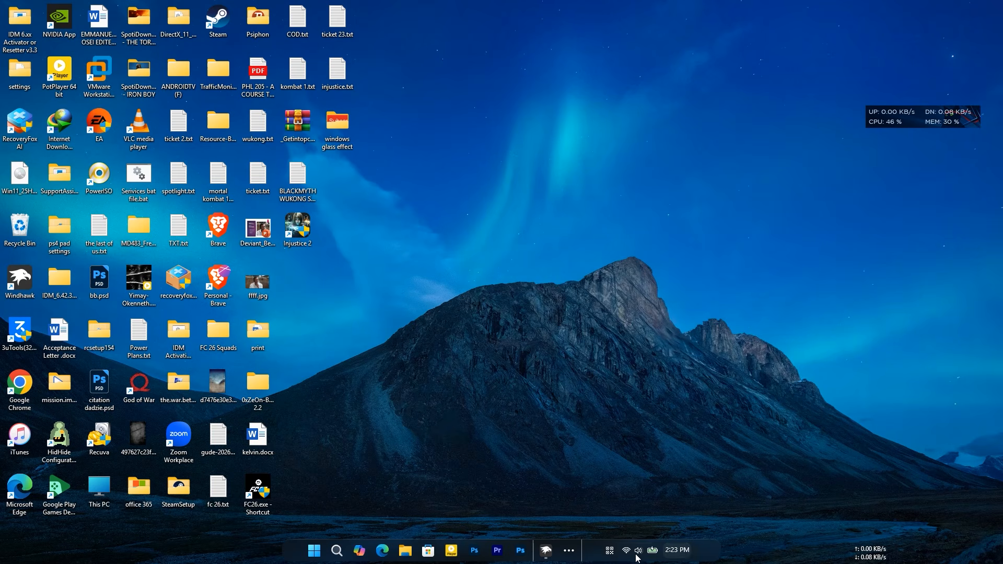
right_click(590, 555)
click(630, 511)
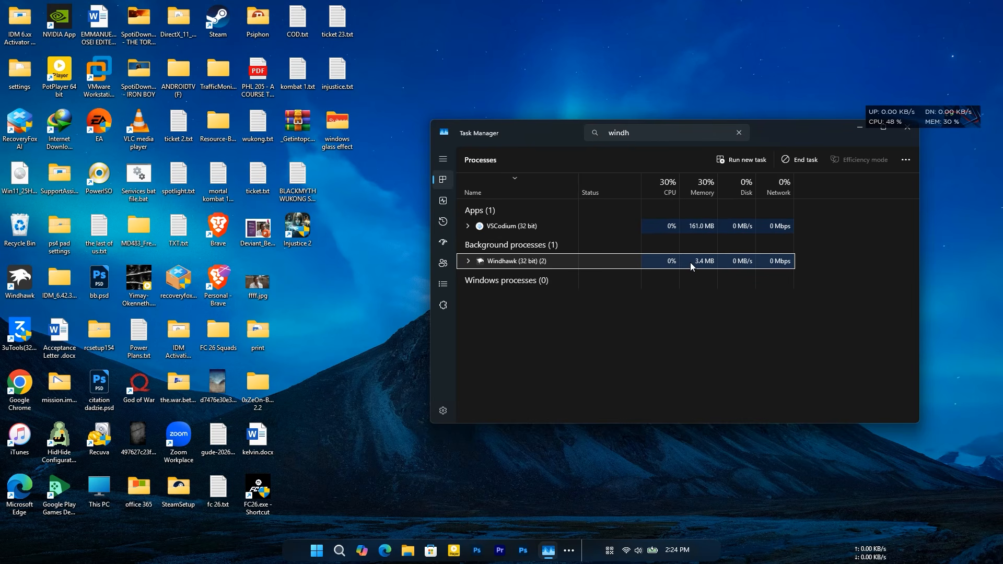
click(859, 127)
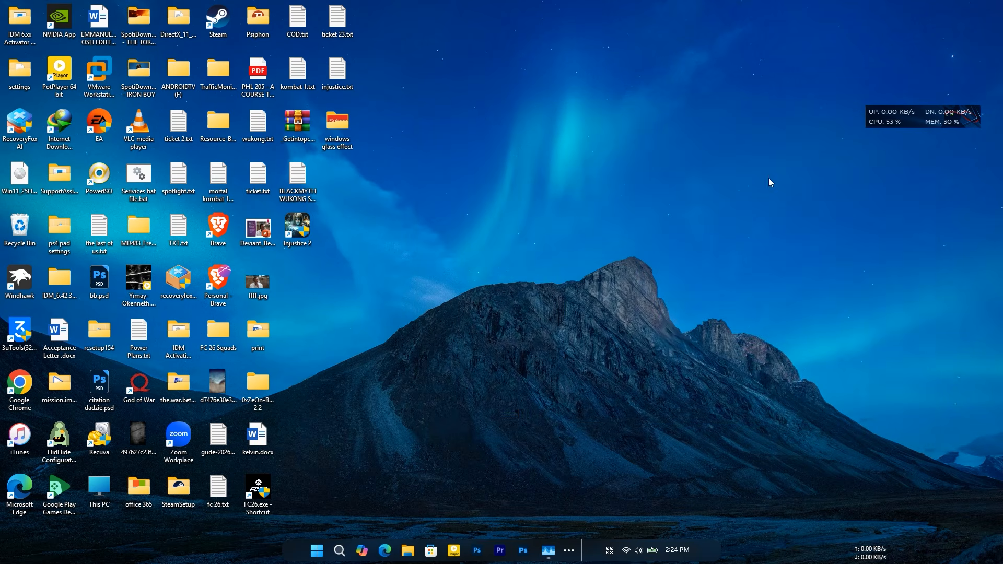
- Exit Windhawk from its system tray icon to unload all mods, leaving automatic start at the next system startup enabled
click(609, 550)
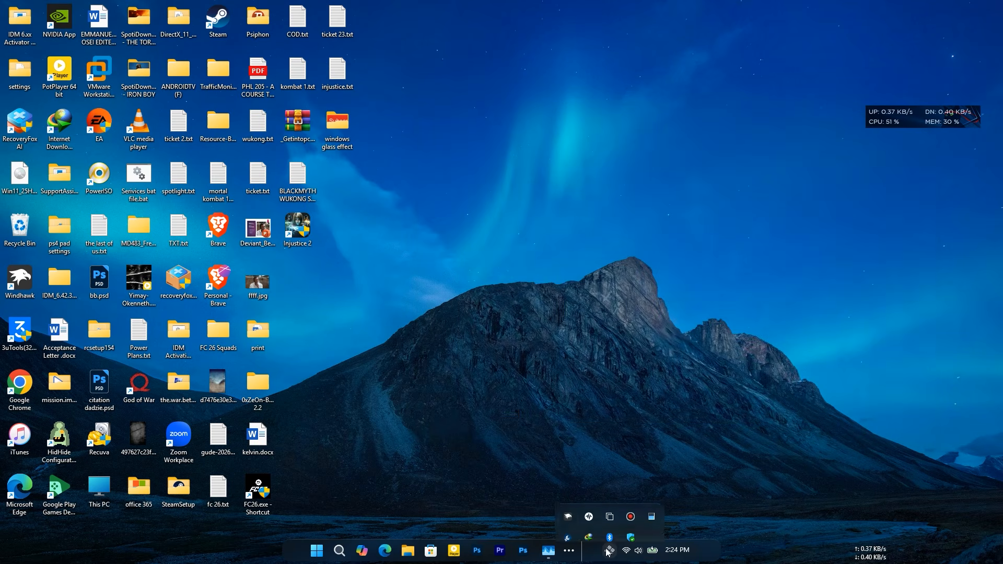
right_click(566, 503)
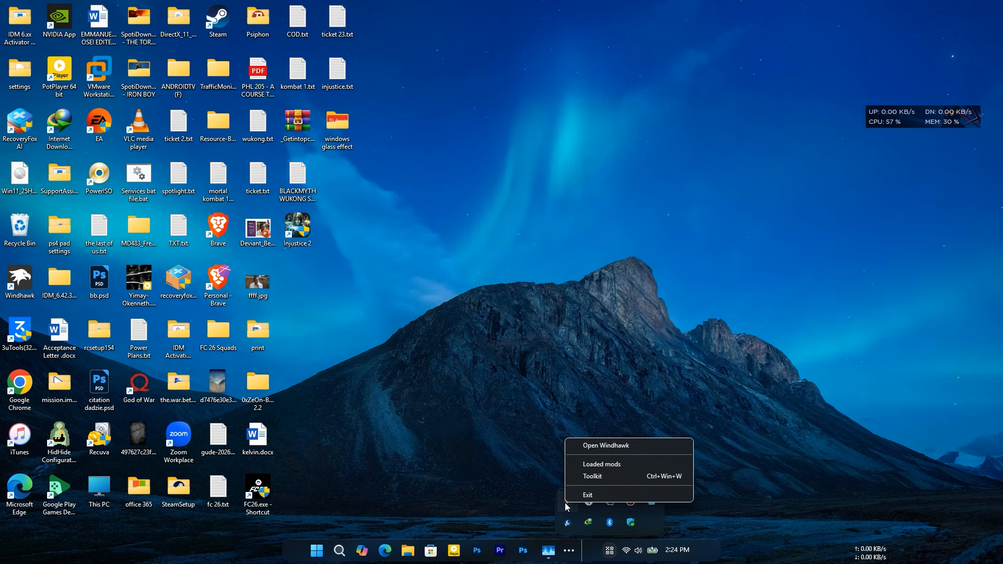
click(606, 495)
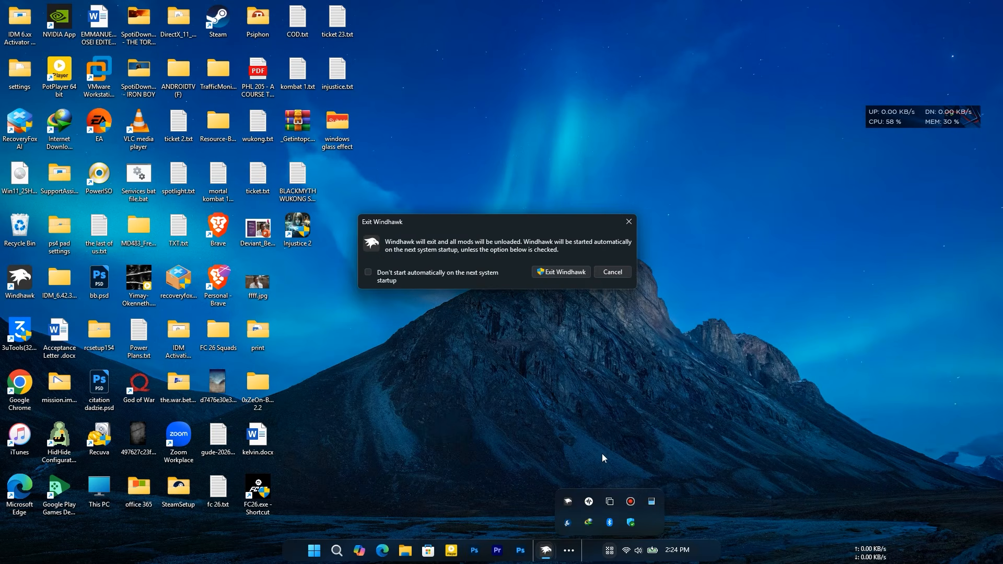
click(578, 273)
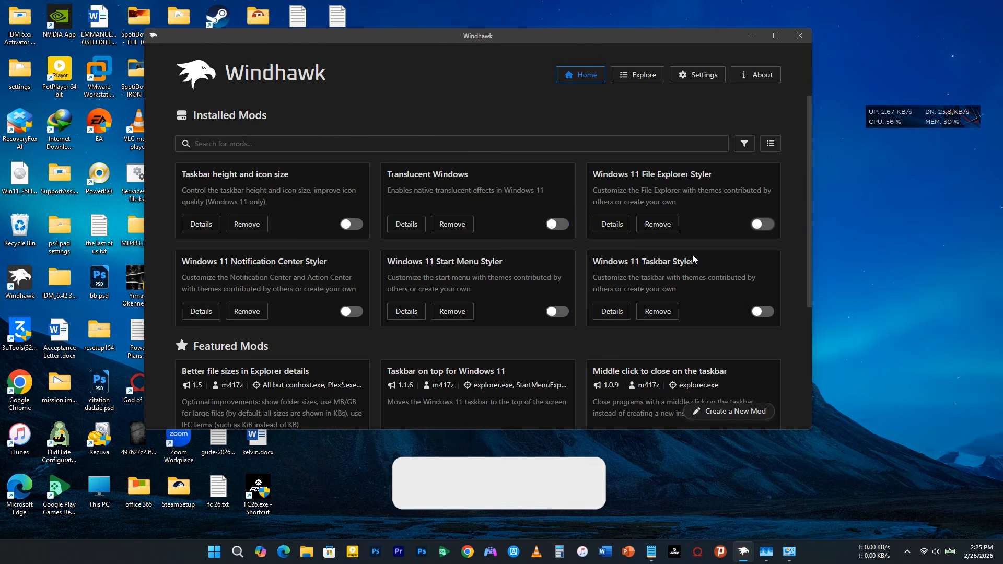
- Minimize the Windhawk window and open the context menu of the empty desktop
click(752, 36)
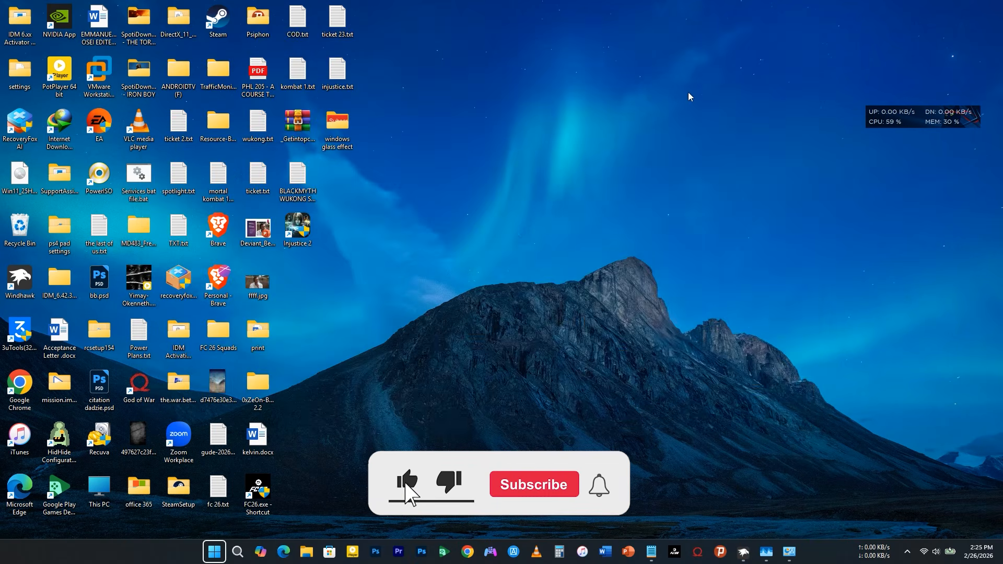
right_click(651, 109)
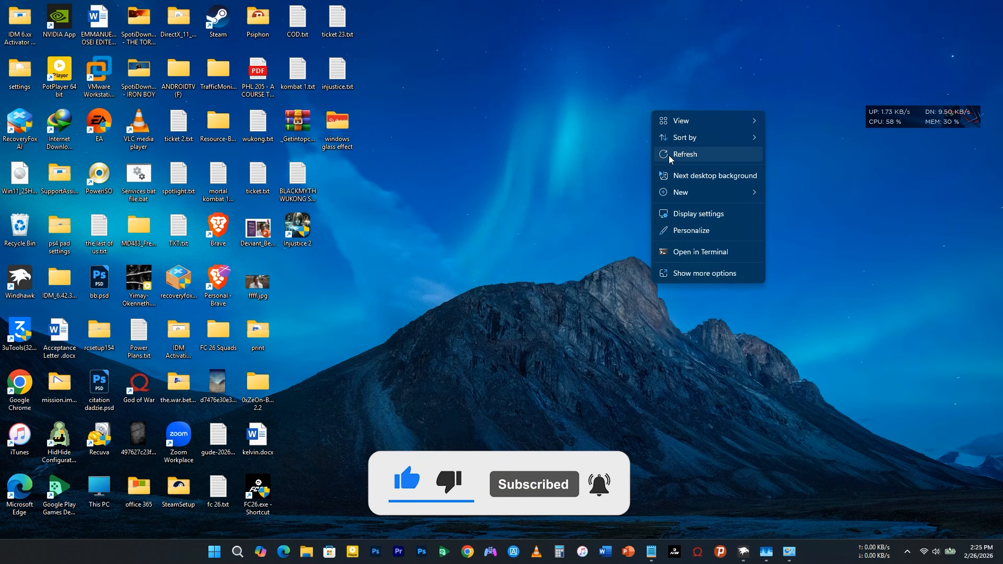